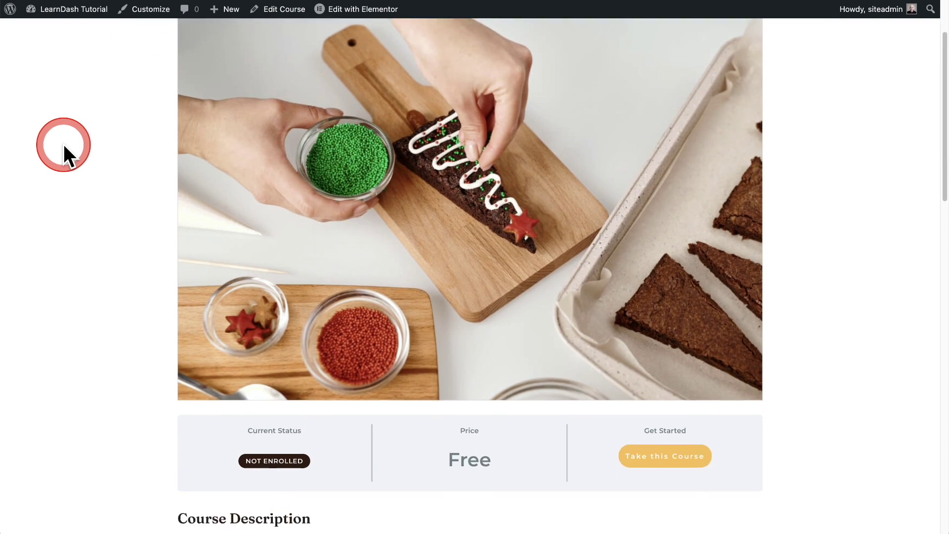
scroll(80, 152, "down", 2)
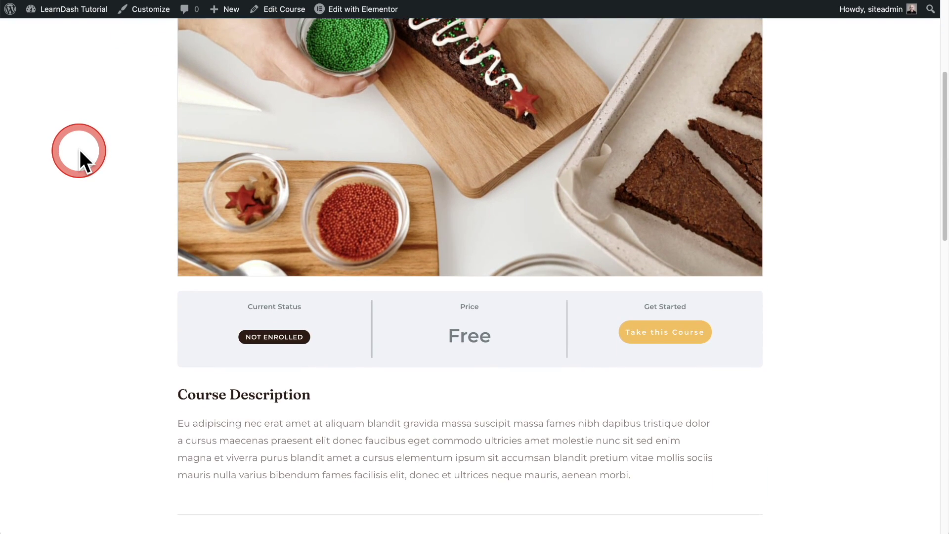
Enroll in the free Easy & Versatile Baking course, dismiss the Power Learner badge, and open the profile.
left_click(275, 287)
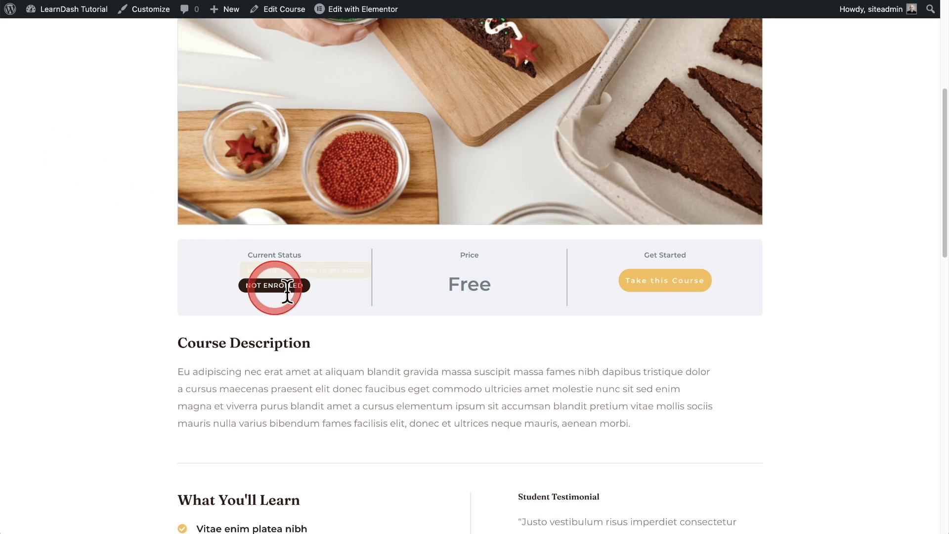
left_click(654, 291)
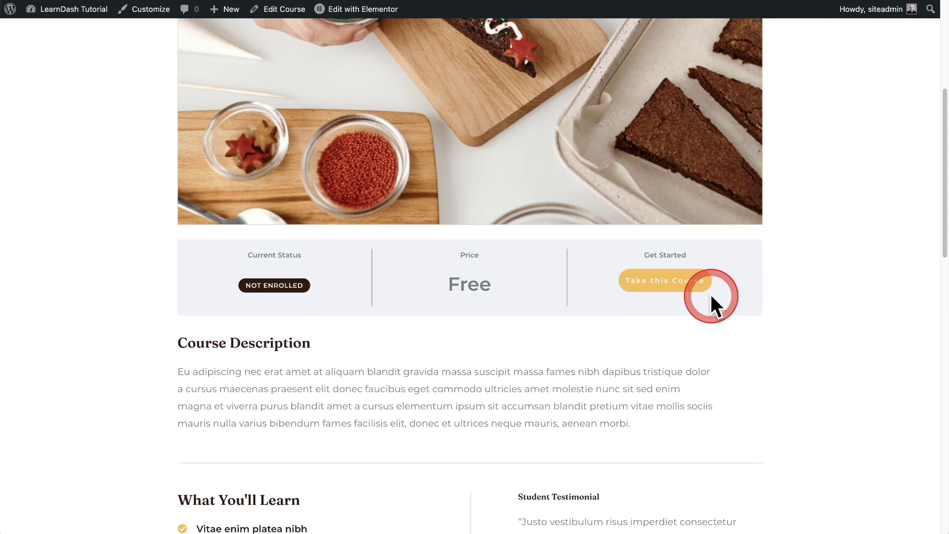
left_click(659, 281)
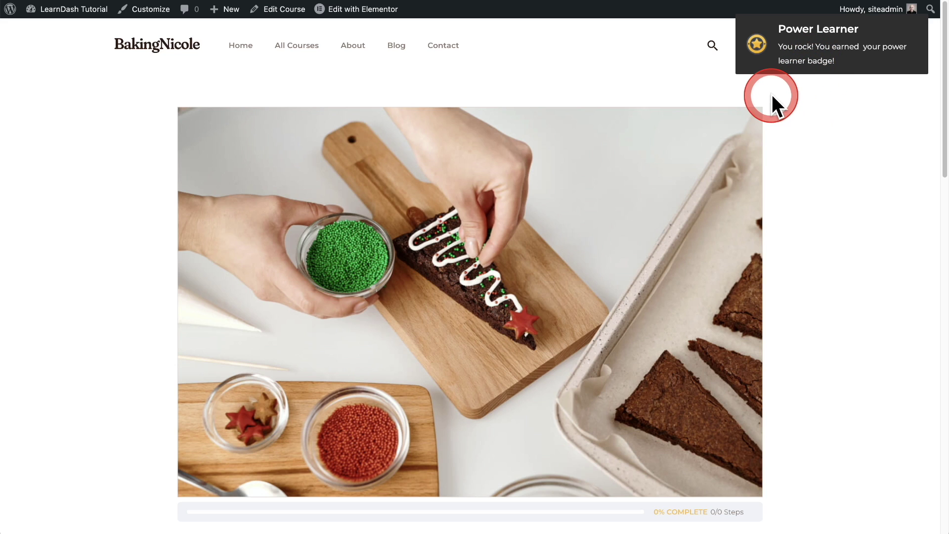
left_click(775, 75)
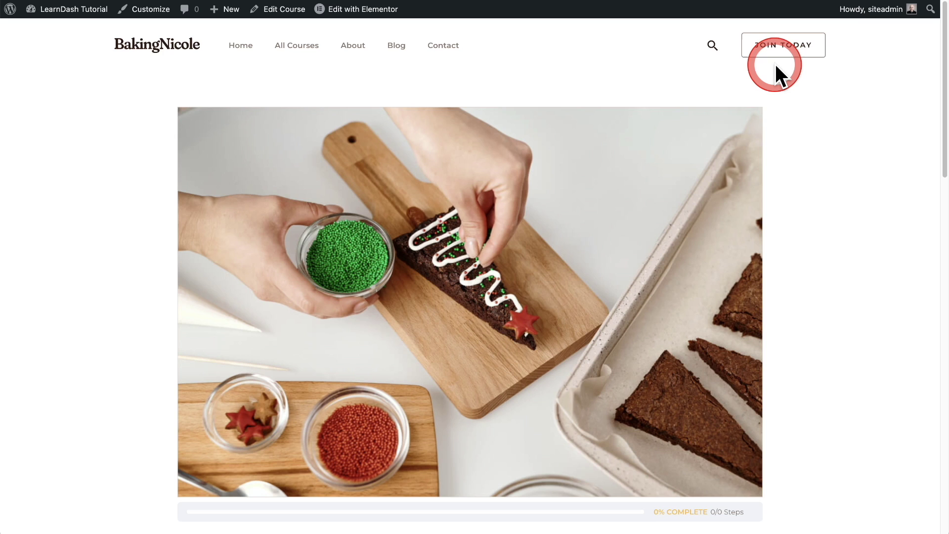
left_click(70, 2)
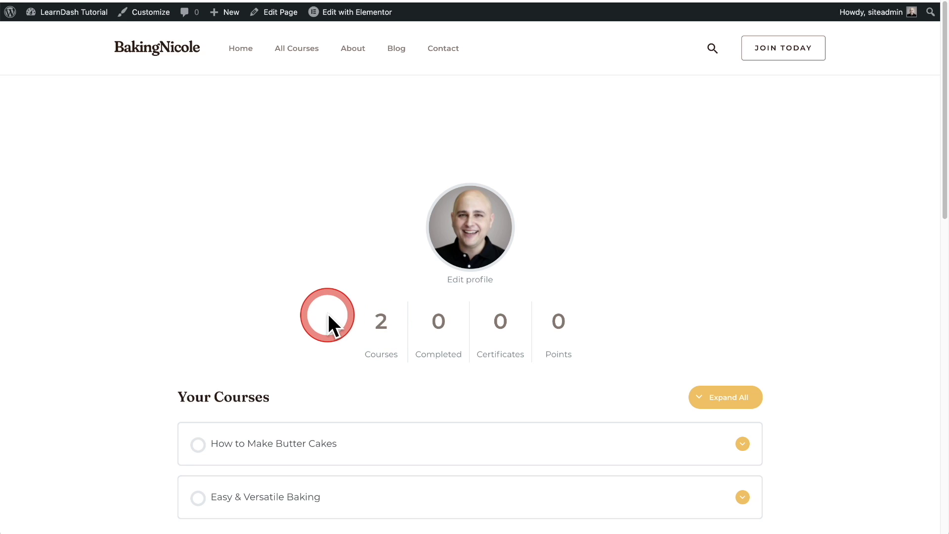
scroll(327, 312, "down", 5)
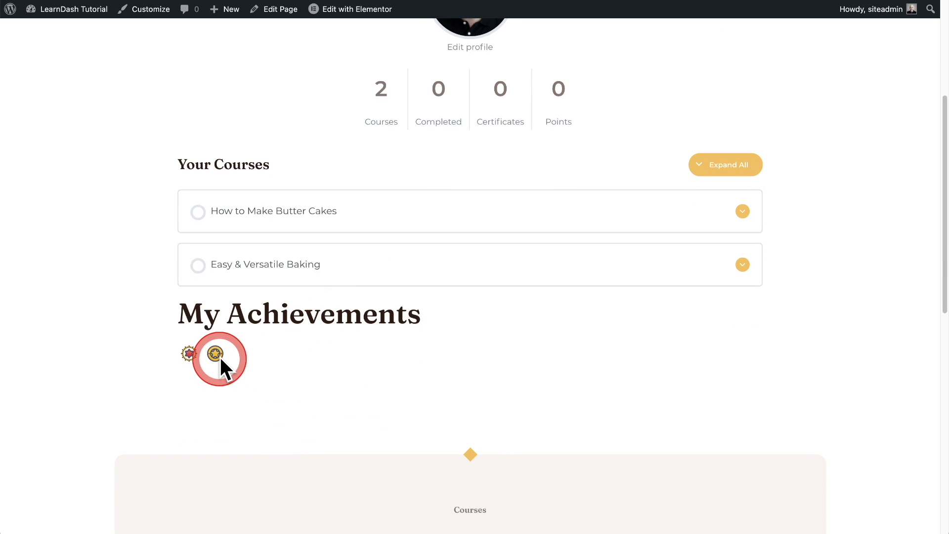
scroll(271, 352, "up", 5)
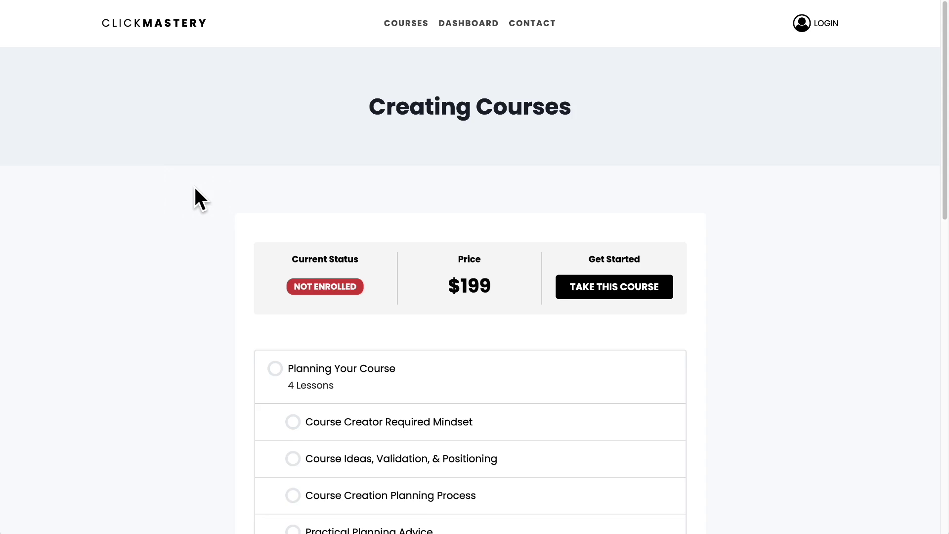
Scroll down through the ClickMastery course's lesson list.
scroll(194, 188, "down", 5)
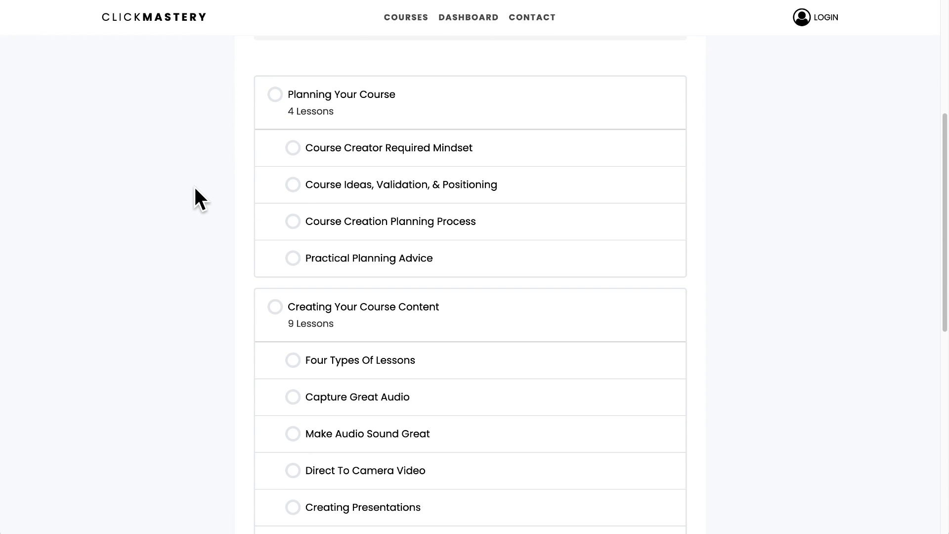
scroll(195, 188, "down", 4)
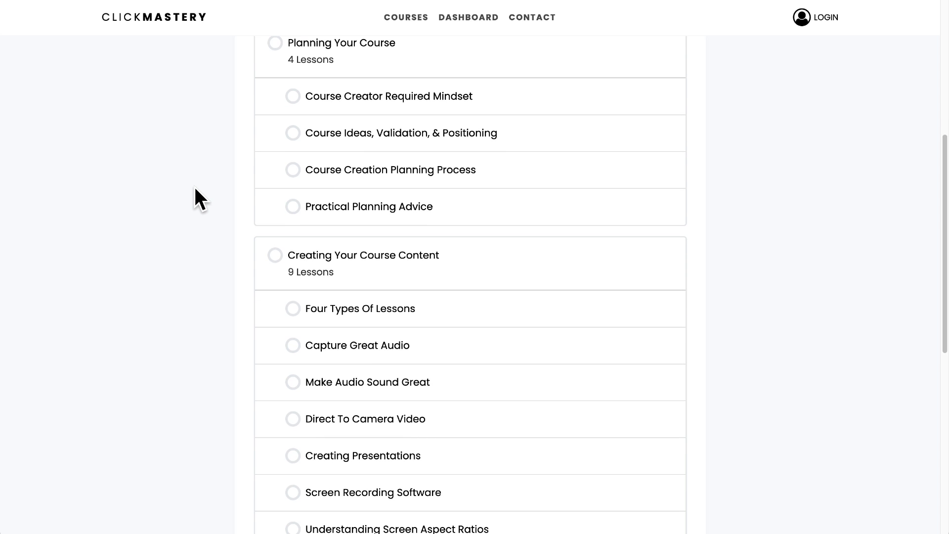
scroll(195, 188, "down", 4)
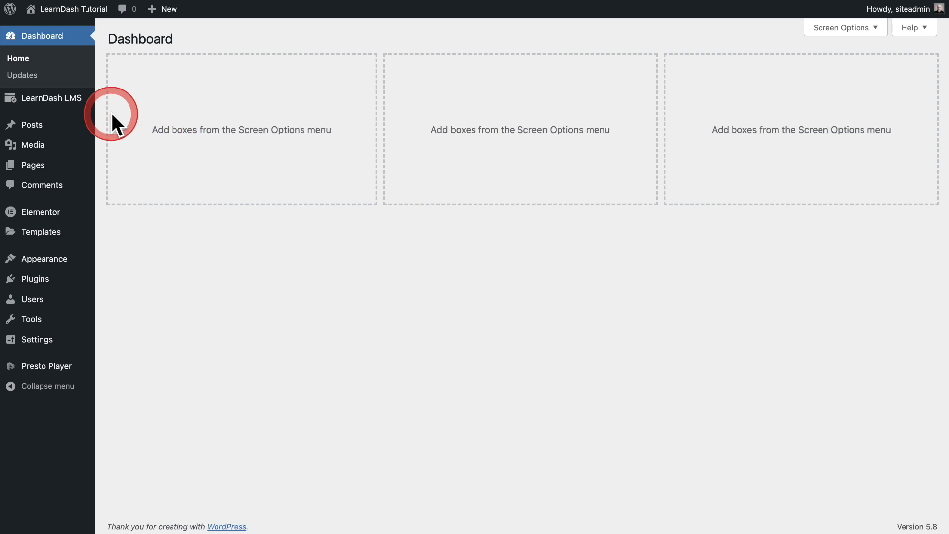
Go from LearnDash LMS Add-ons to the Achievements list.
mouse_move(65, 101)
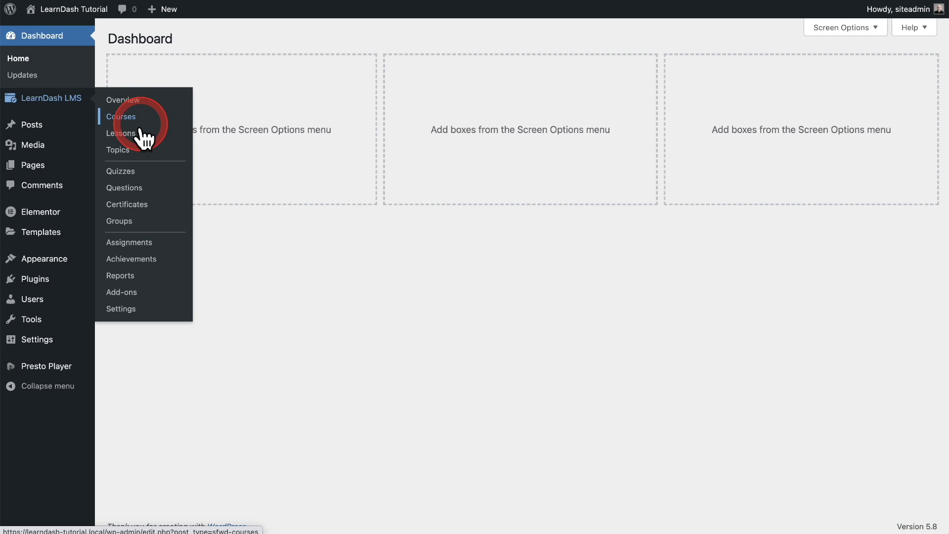
left_click(141, 293)
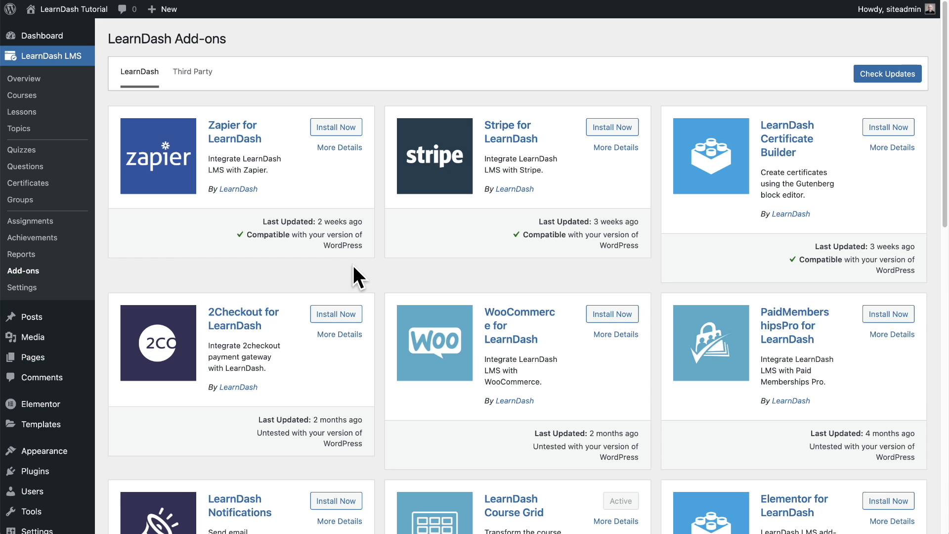
left_click(39, 239)
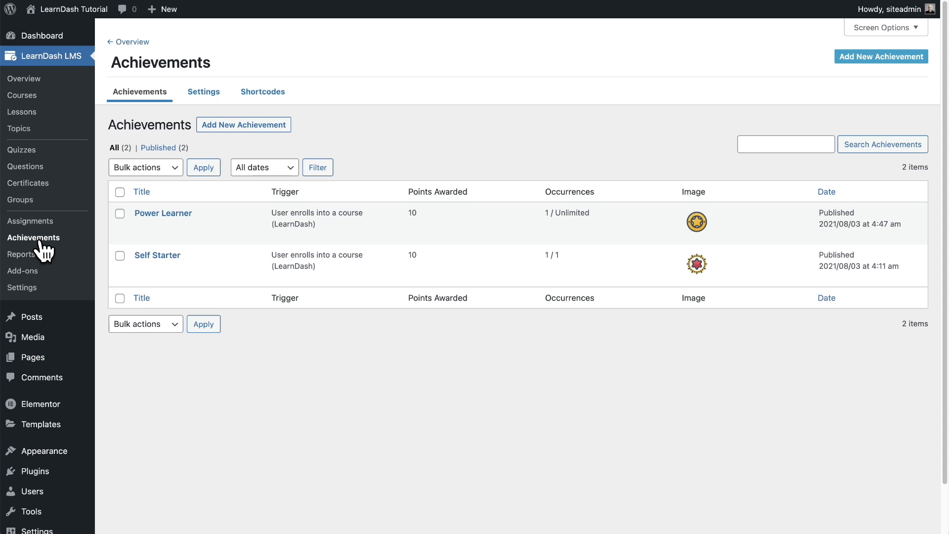
left_click(202, 100)
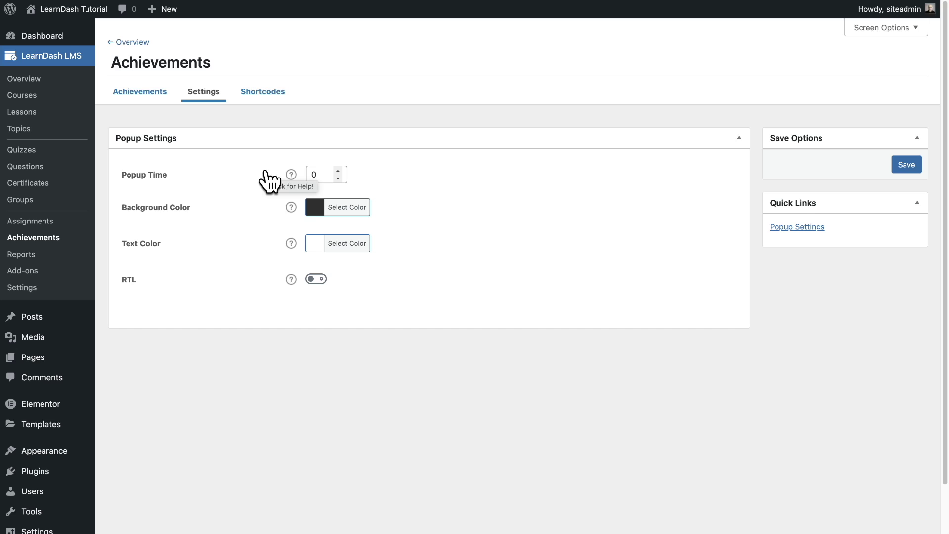
left_click(320, 178)
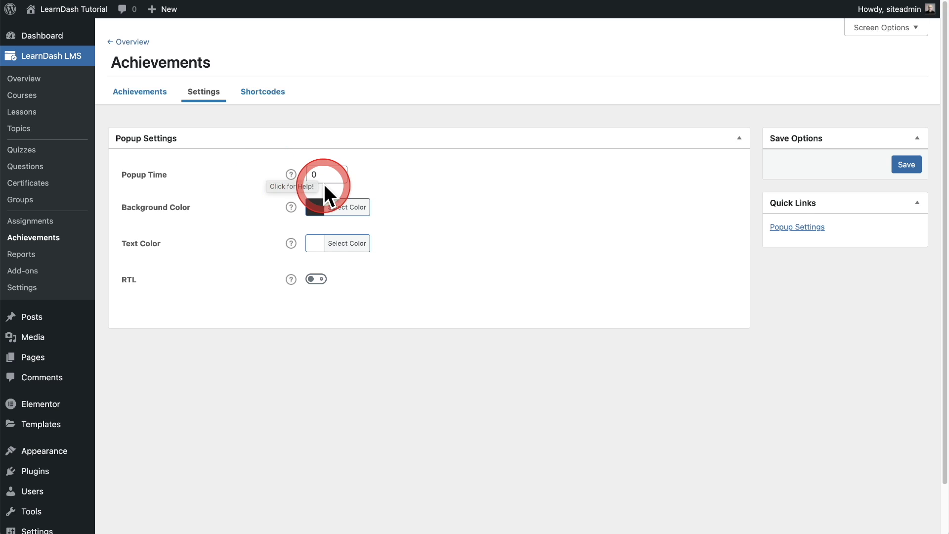
left_click(232, 192)
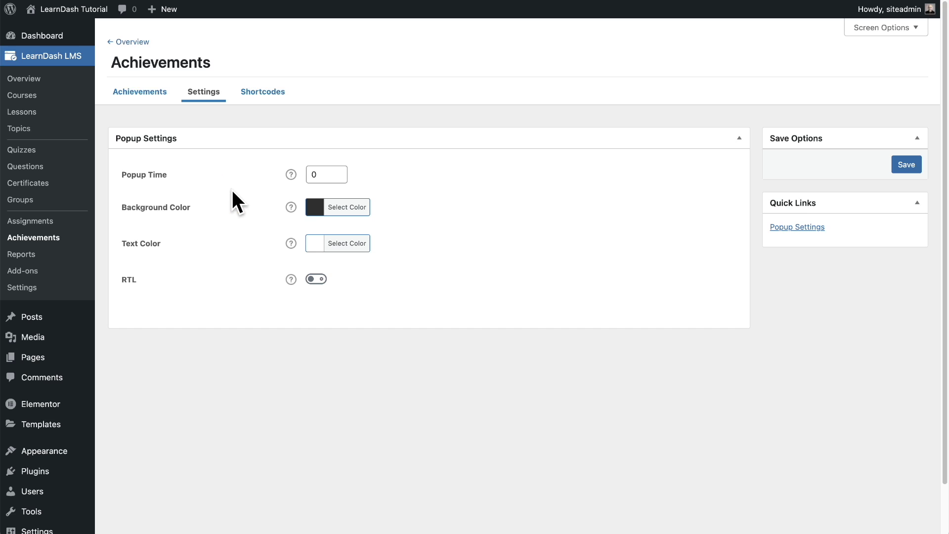
left_click(346, 208)
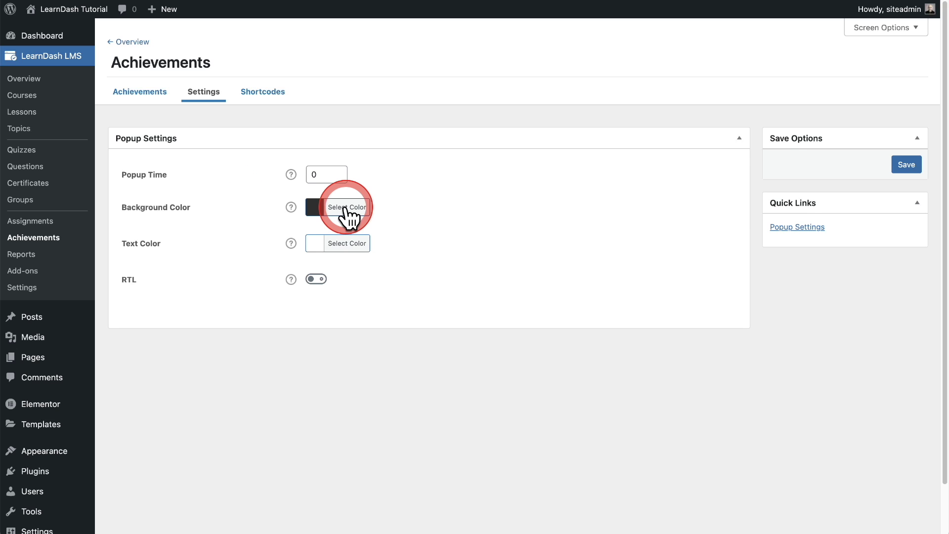
left_click(345, 248)
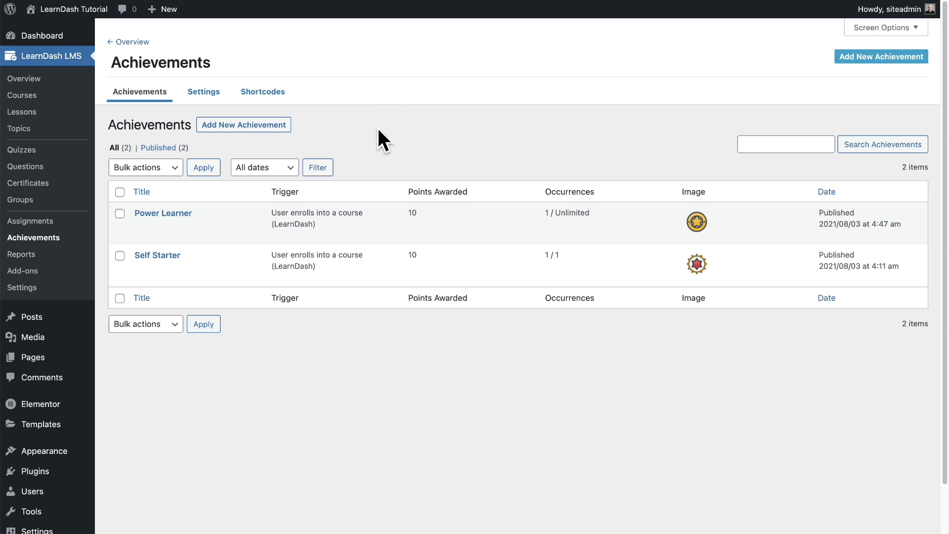
Start a new achievement and add its congratulatory award message.
left_click(251, 127)
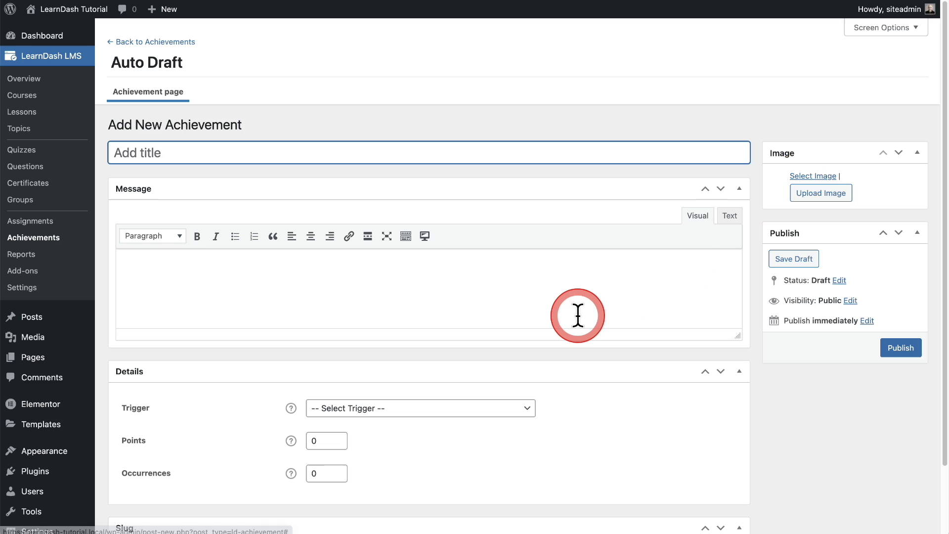
scroll(573, 316, "down", 2)
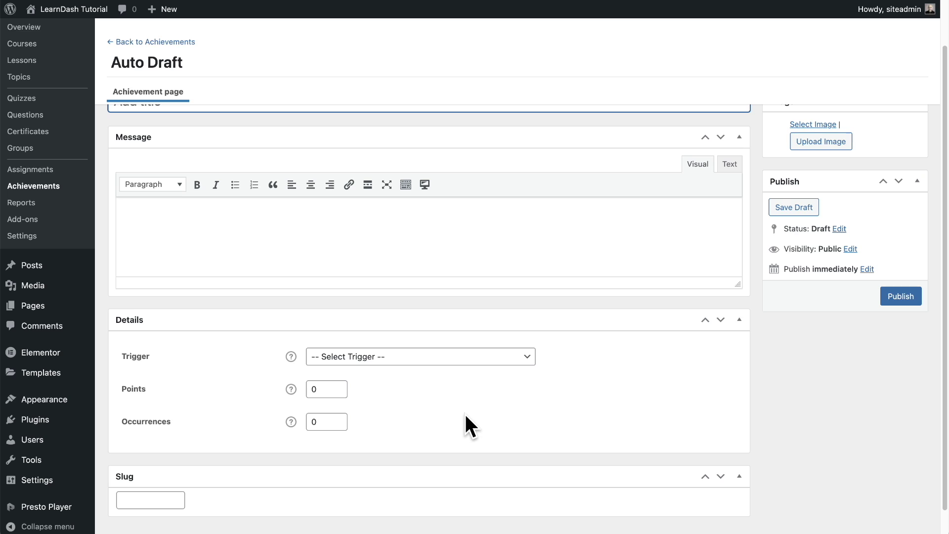
scroll(465, 417, "up", 2)
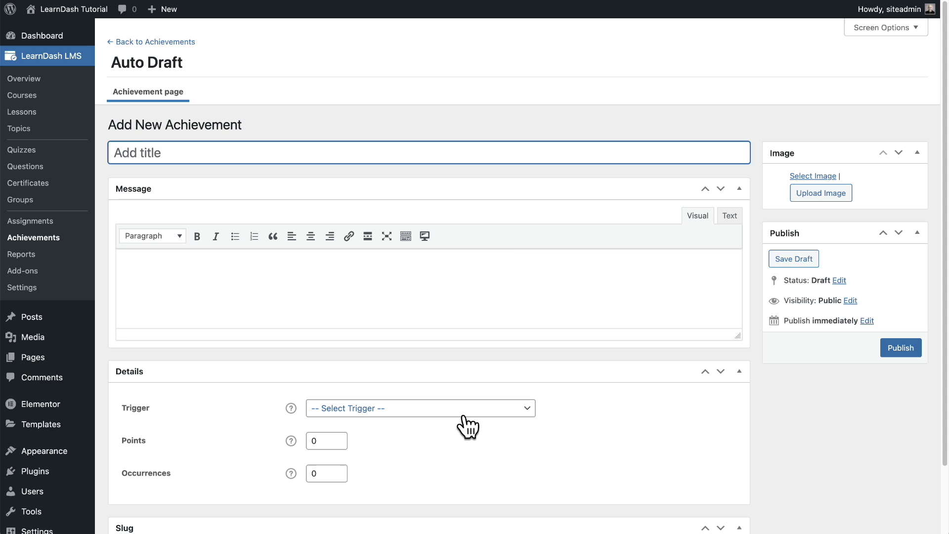
left_click(496, 267)
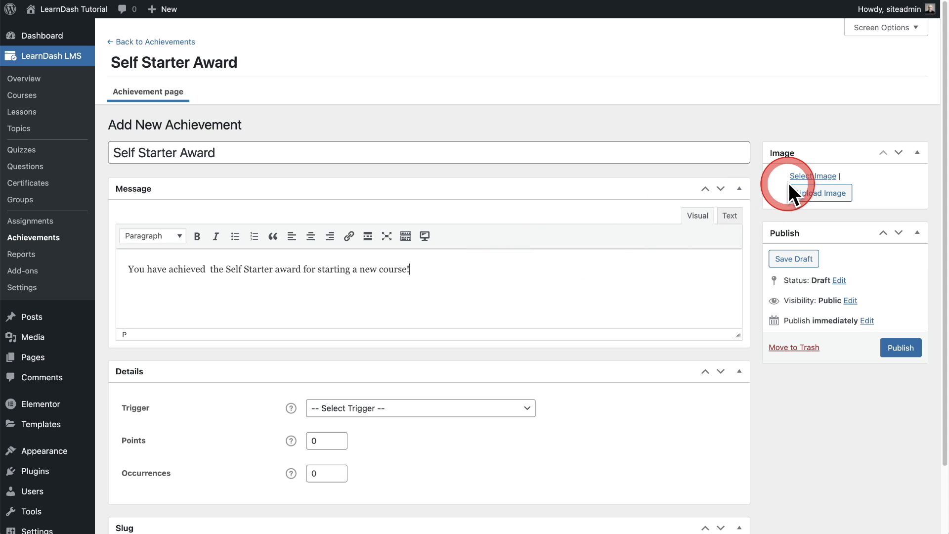
Choose the gold ribbon-medal icon from the built-in icons as the award image.
left_click(789, 197)
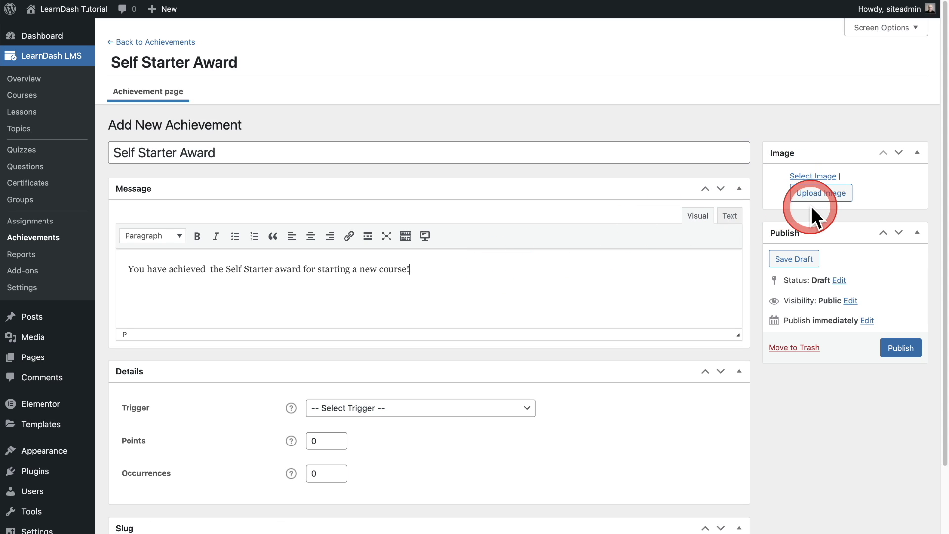
left_click(811, 176)
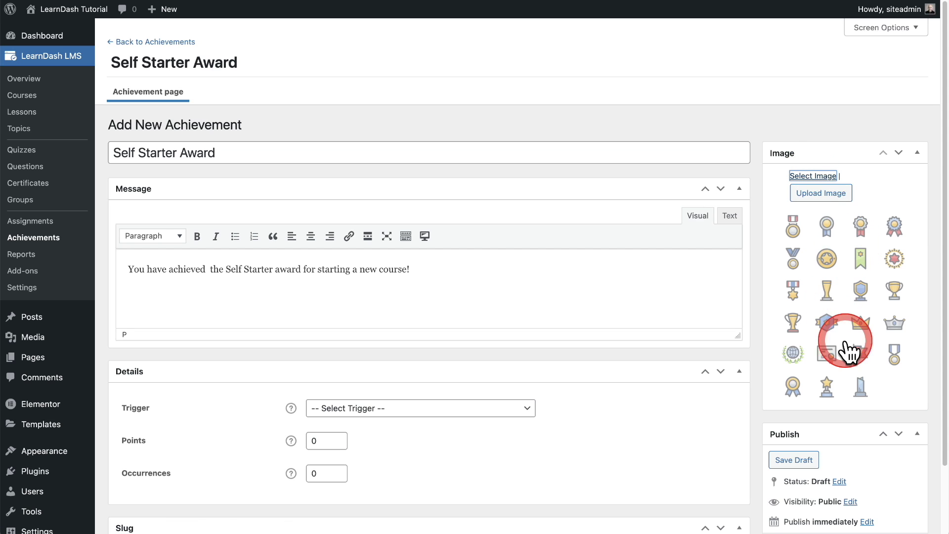
left_click(868, 366)
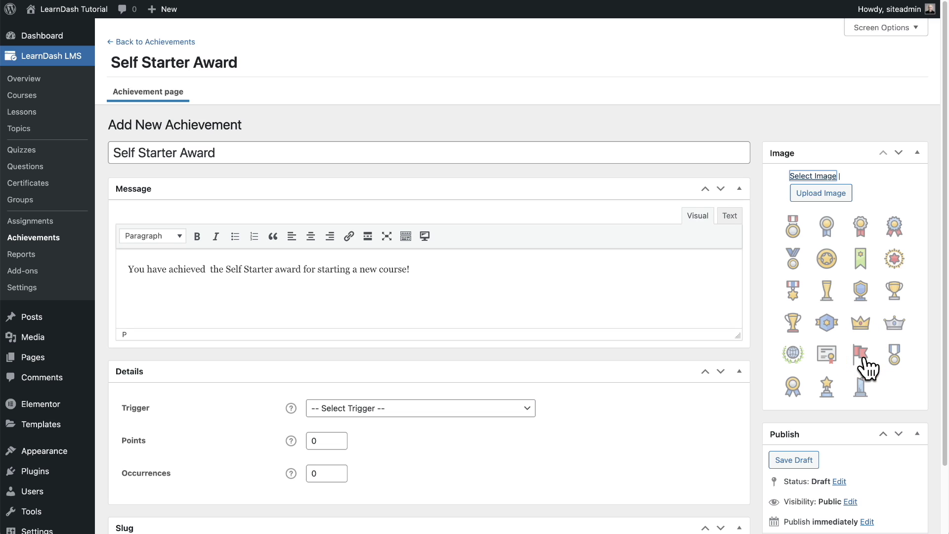
left_click(793, 385)
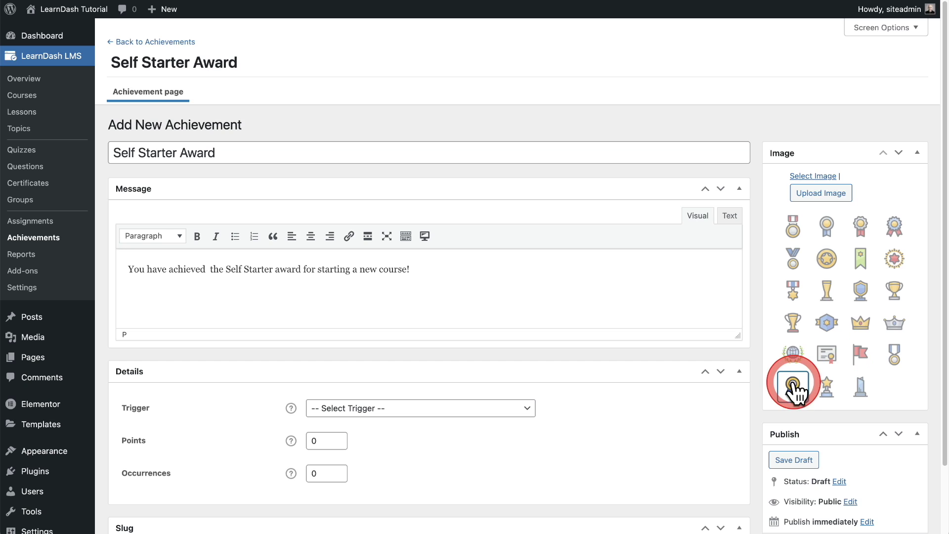
scroll(559, 300, "down", 3)
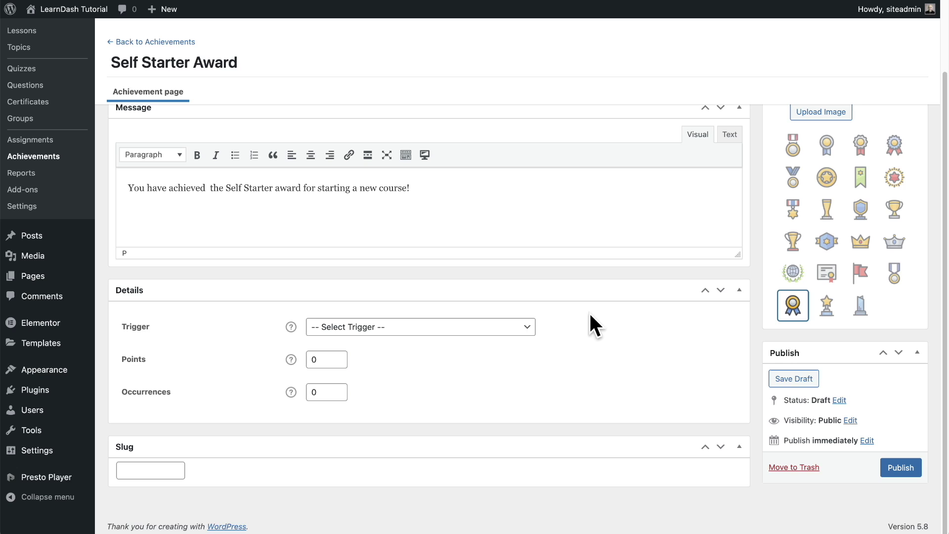
Set the award trigger to 'User enrolls into a group (LearnDash)'.
left_click(529, 327)
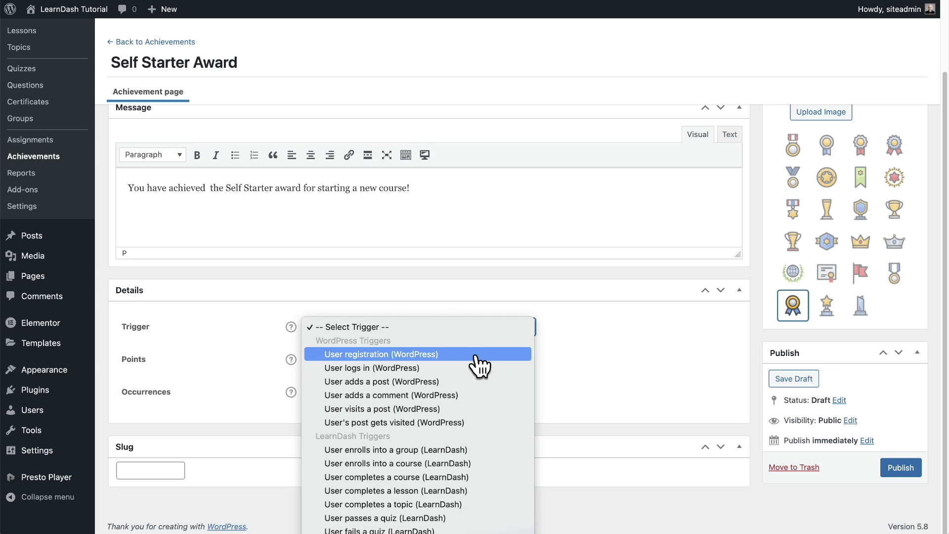
left_click(494, 451)
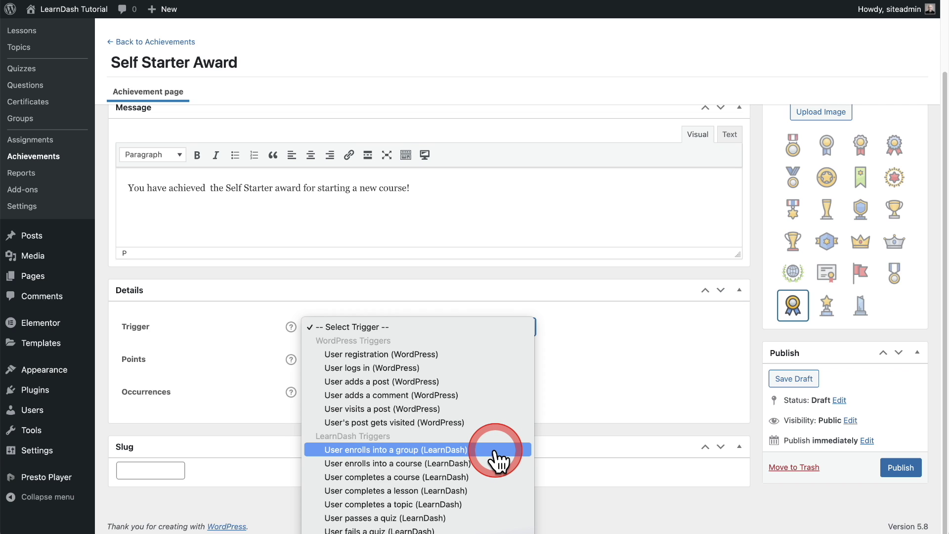
left_click(495, 451)
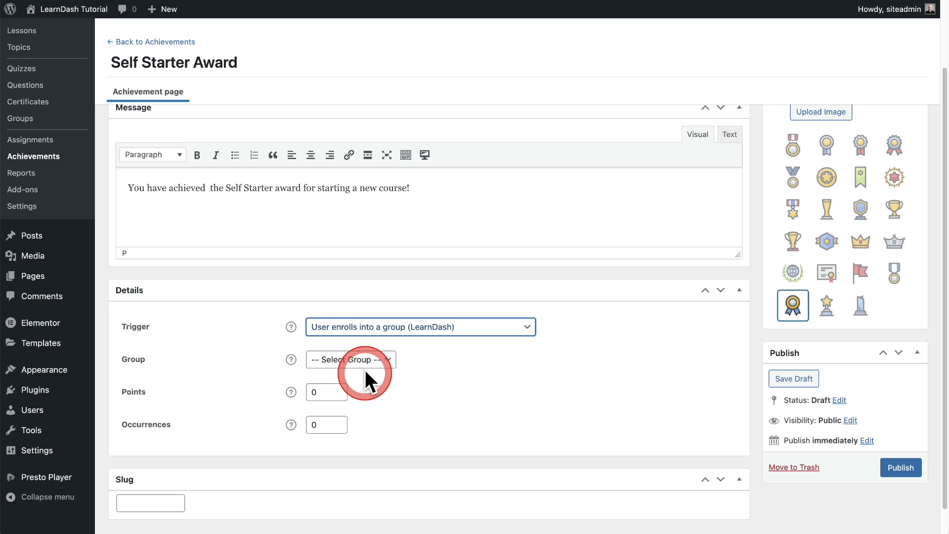
Try other triggers, switching the award trigger to 'User completes a topic (LearnDash)'.
left_click(393, 366)
left_click(435, 363)
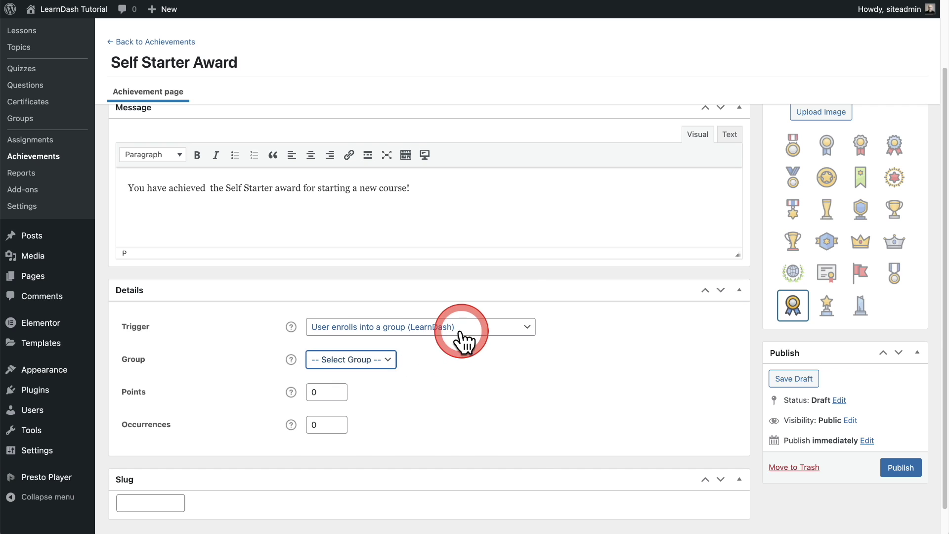
left_click(461, 331)
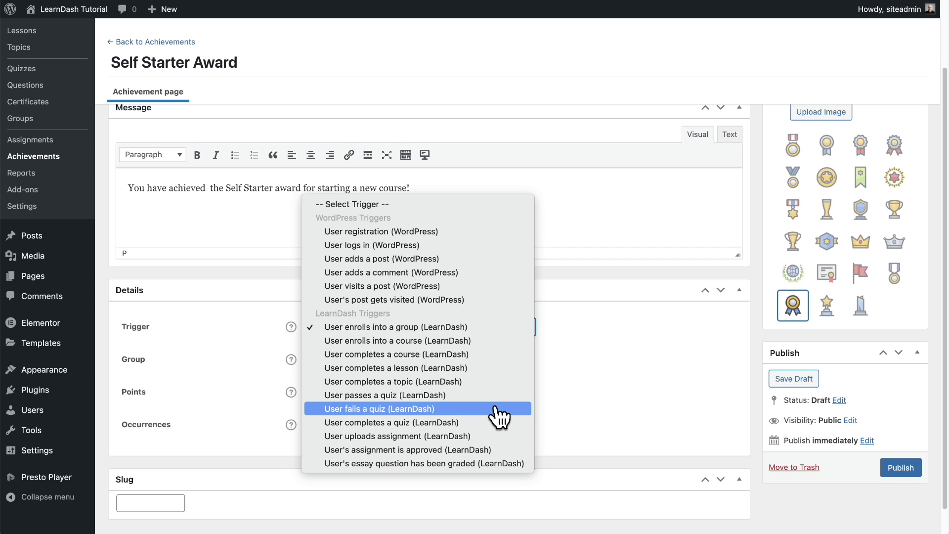
left_click_drag(499, 418, 513, 451)
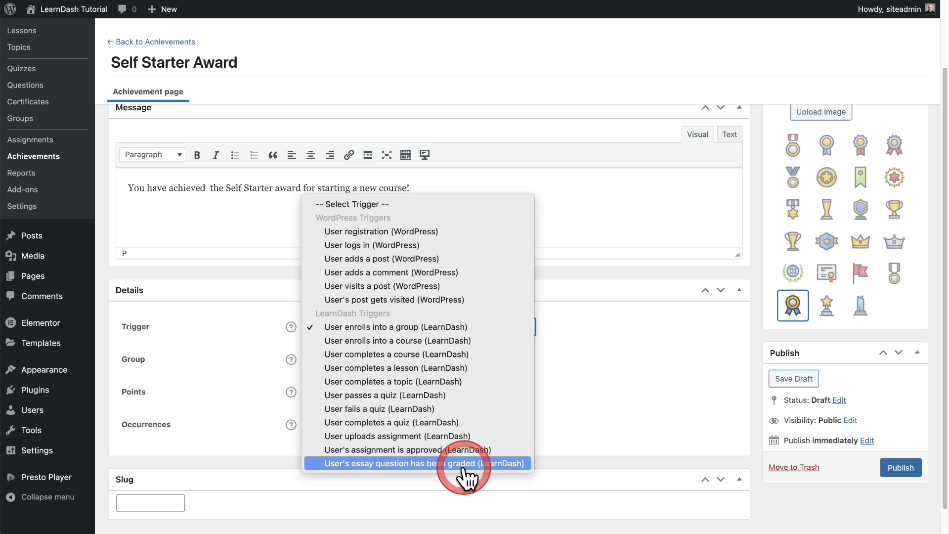
left_click(437, 391)
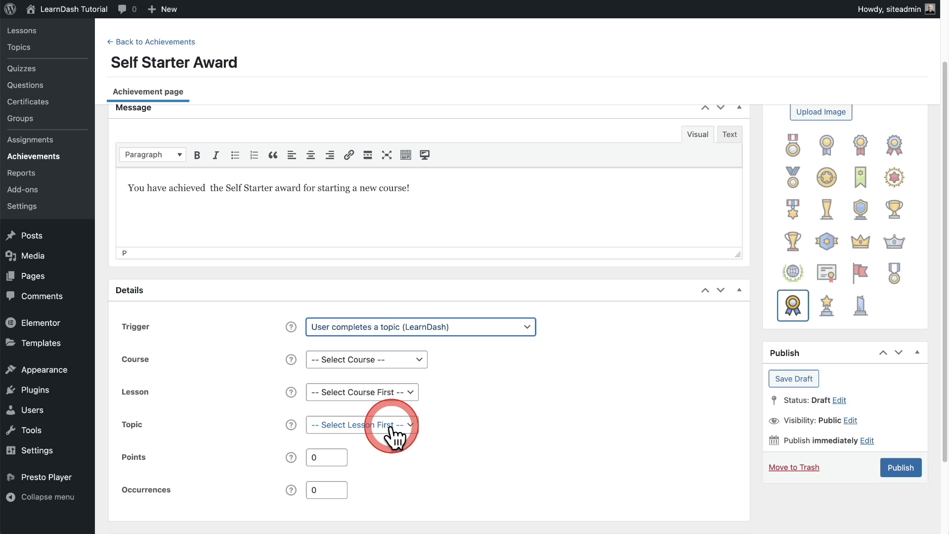
left_click(461, 334)
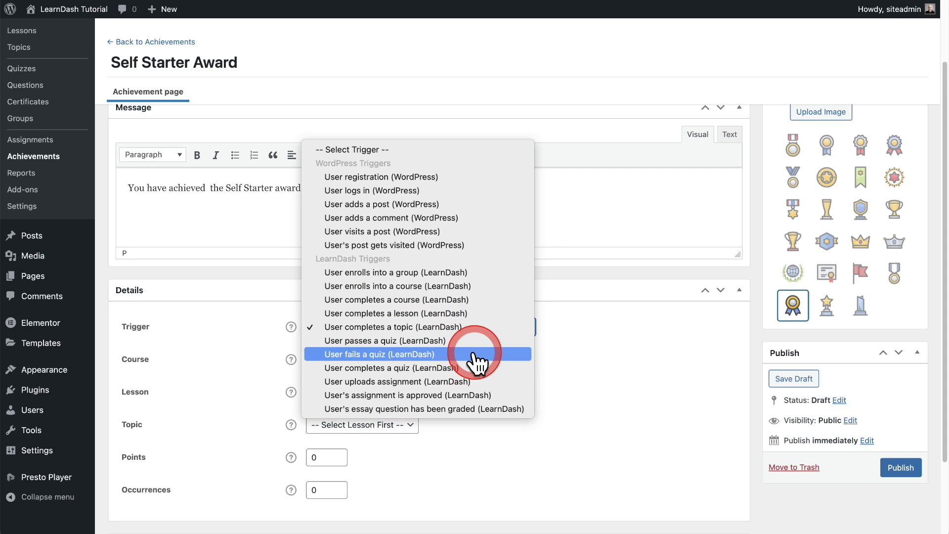
Change the trigger to 'User completes a lesson' for the How to Make Butter Cakes course.
left_click(353, 314)
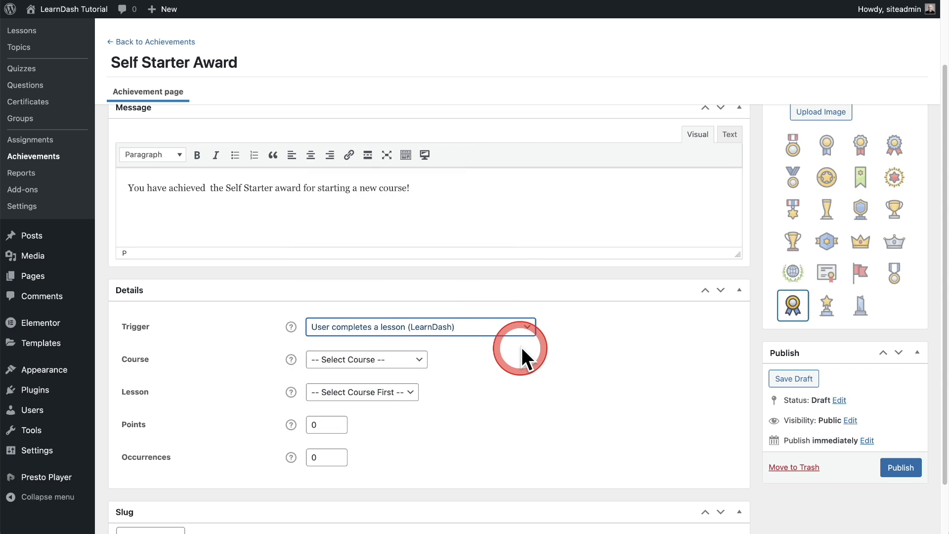
left_click(405, 372)
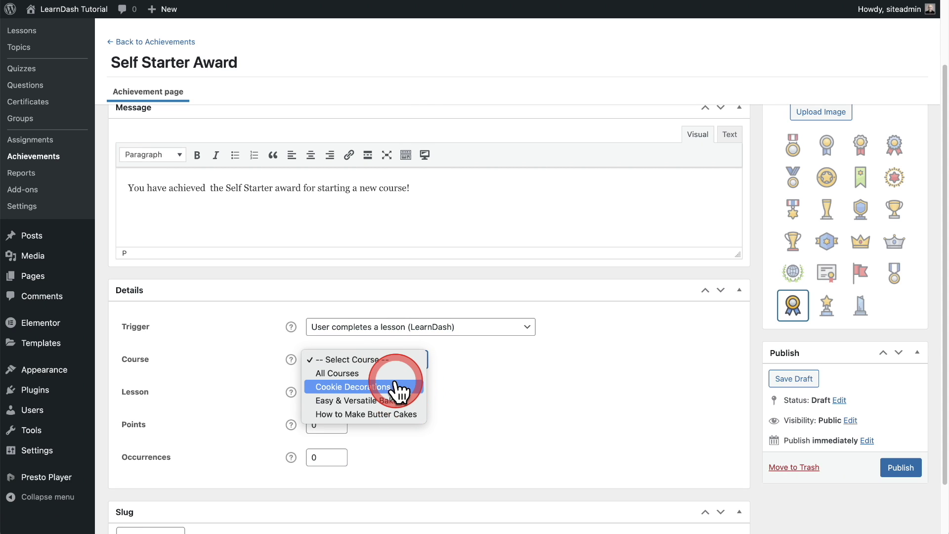
left_click(396, 415)
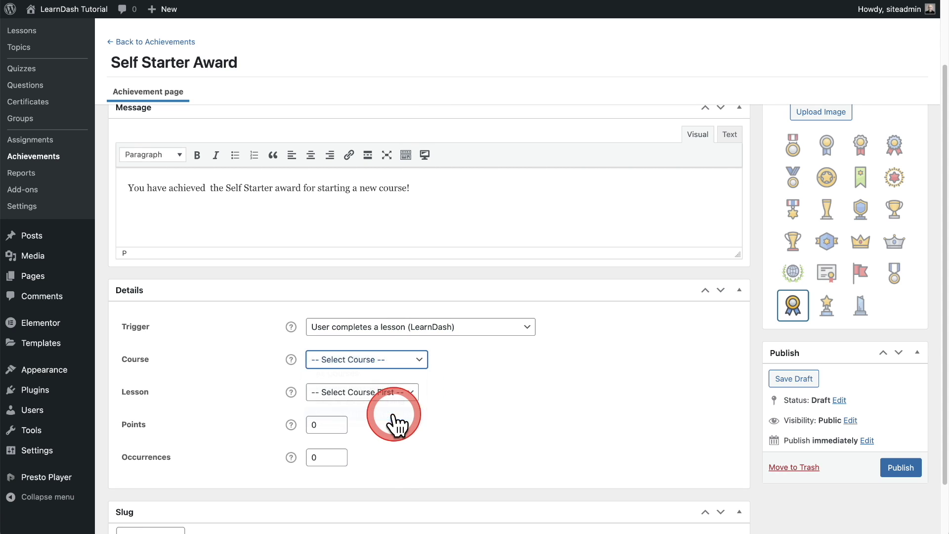
scroll(447, 412, "down", 3)
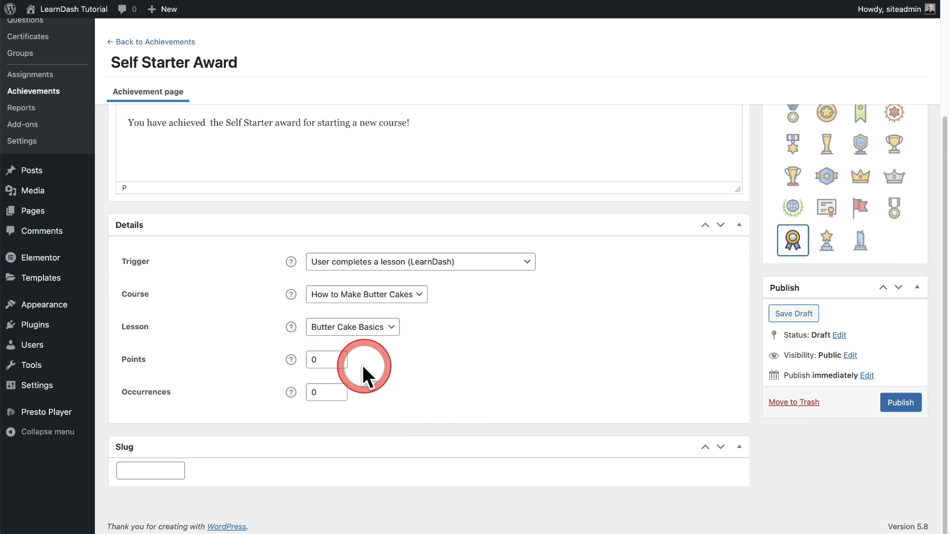
Set Points to 5 and Occurrences to 1, checking the Points explanation.
double_click(316, 360)
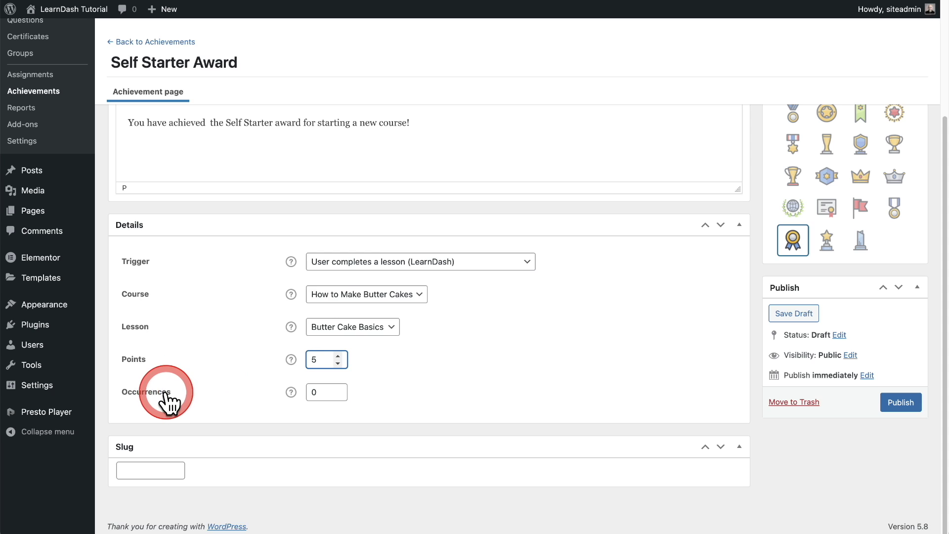
double_click(318, 392)
type("1")
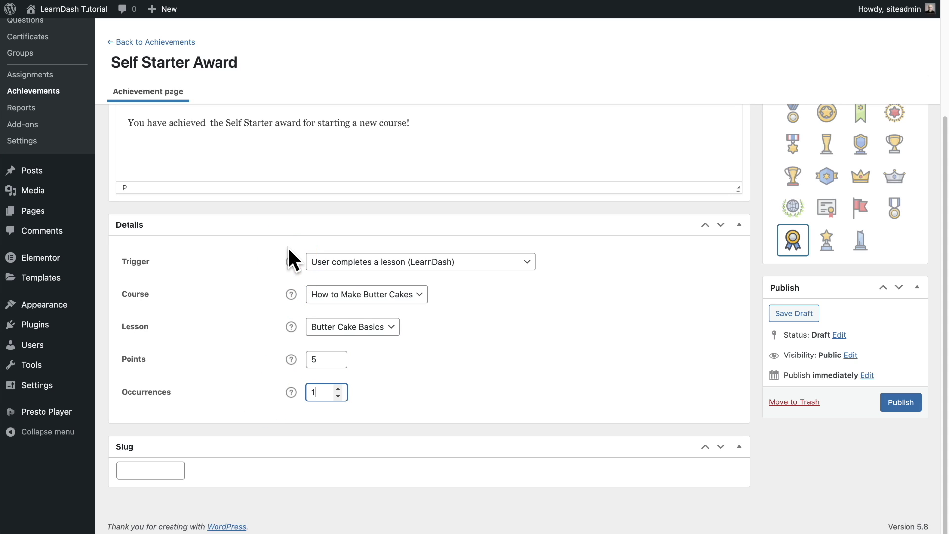
left_click(291, 359)
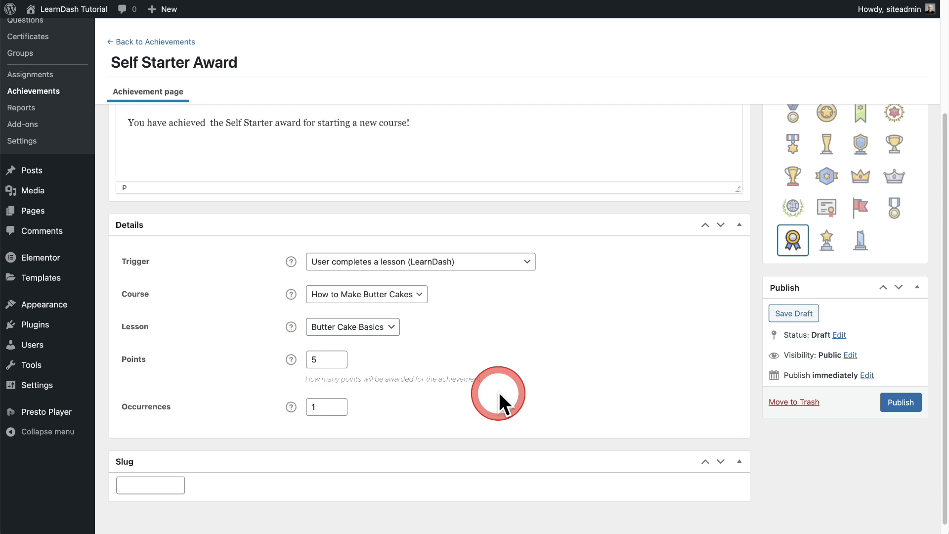
left_click(257, 355)
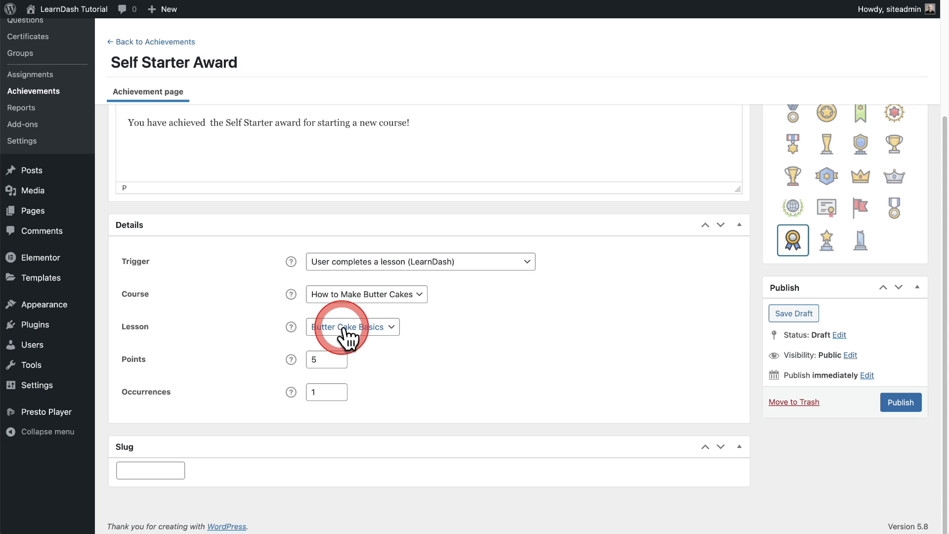
Publish the Self Starter Award and review its saved lesson-completion settings.
left_click(900, 402)
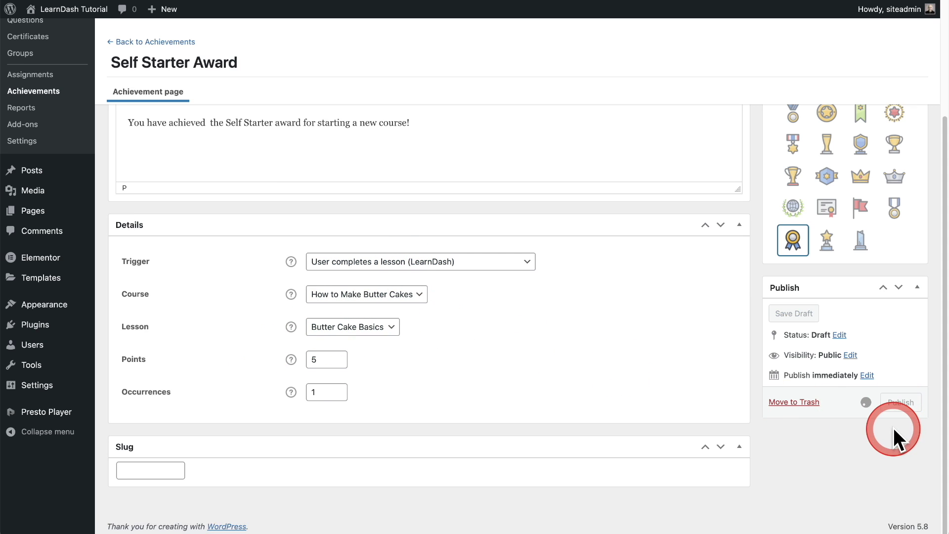
scroll(558, 351, "down", 5)
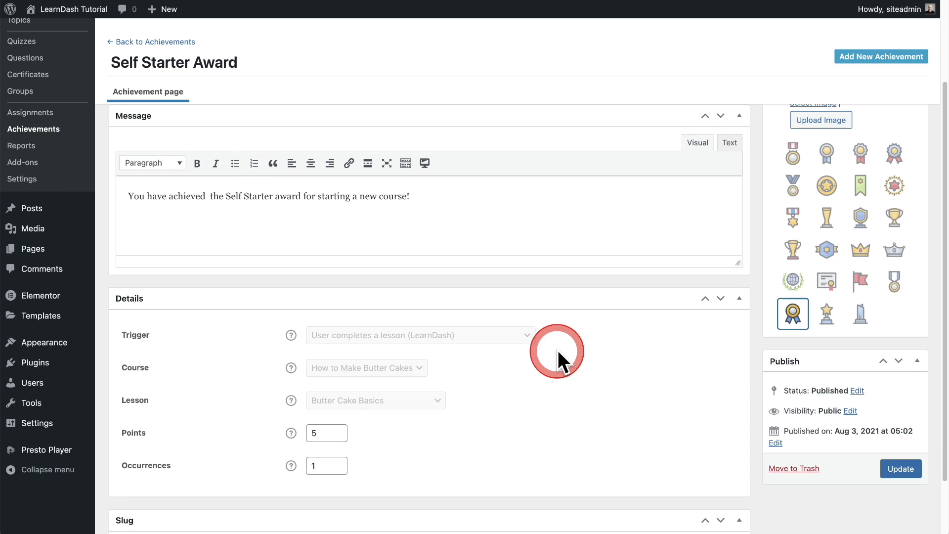
scroll(557, 350, "down", 2)
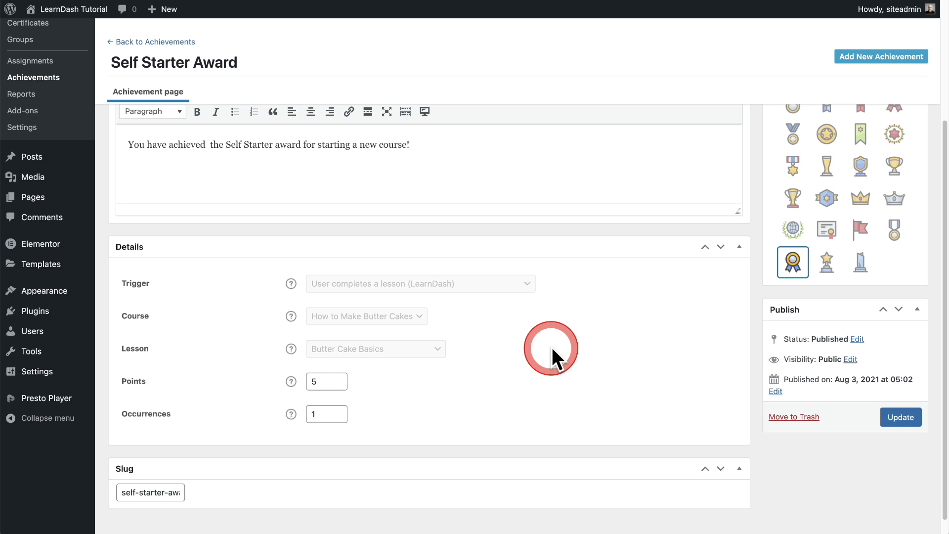
scroll(552, 347, "up", 7)
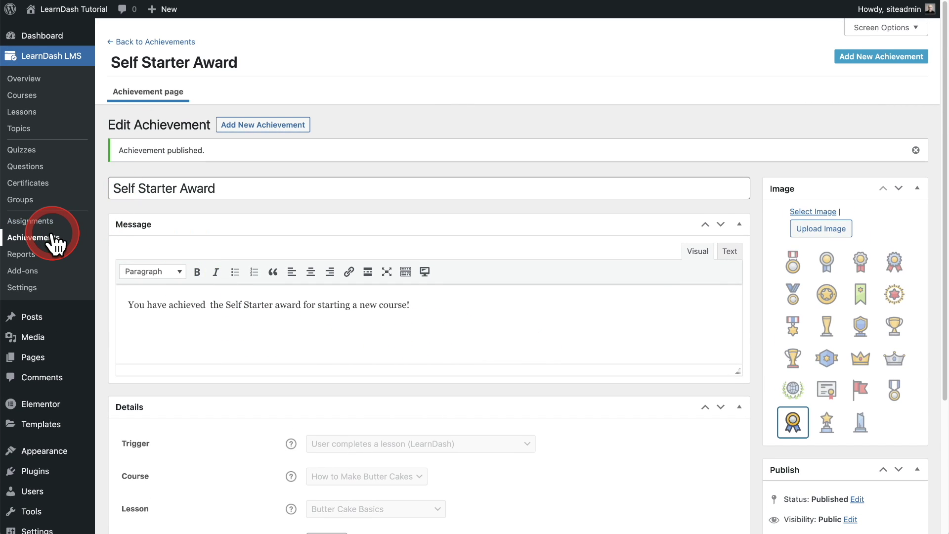
Start a blank achievement and review the login, post, comment and post-visit triggers.
left_click(273, 128)
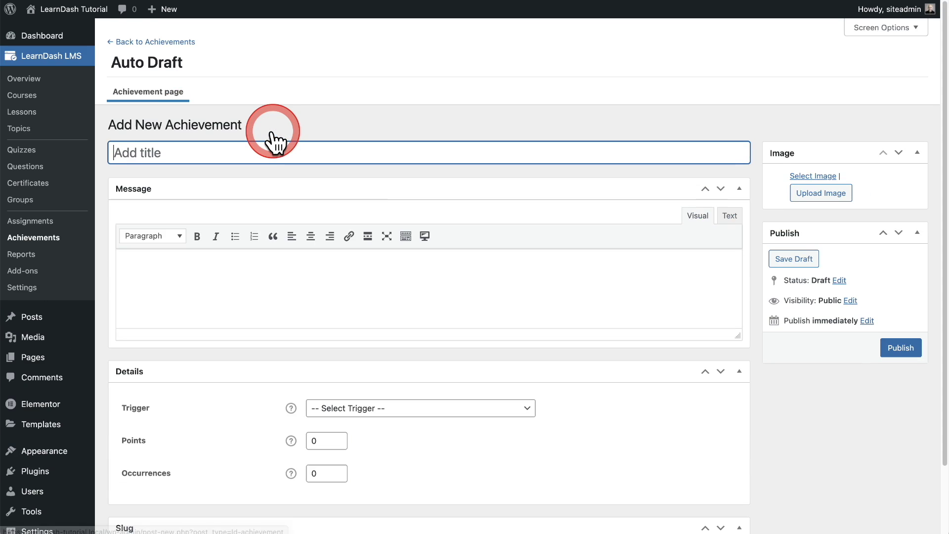
scroll(341, 148, "down", 3)
left_click(452, 331)
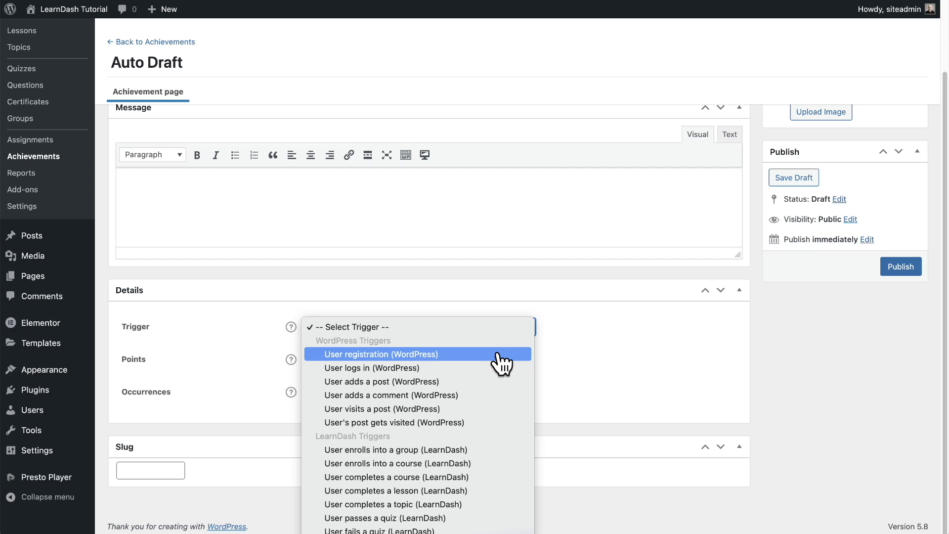
left_click_drag(498, 352, 495, 367)
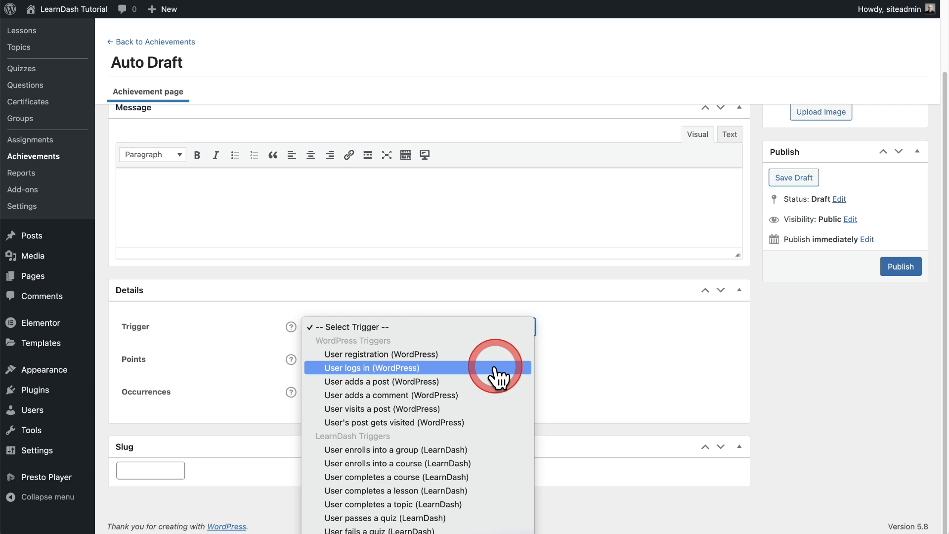
left_click(496, 368)
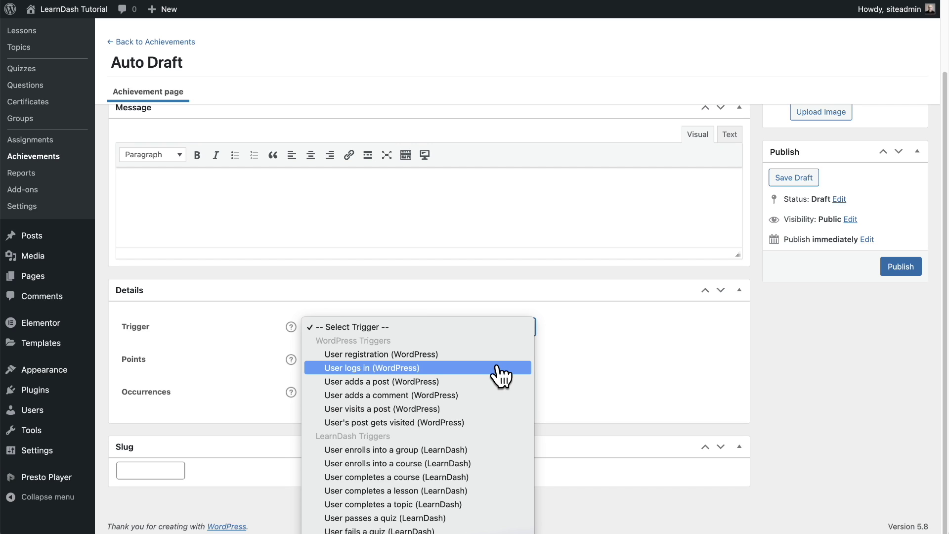
left_click(495, 381)
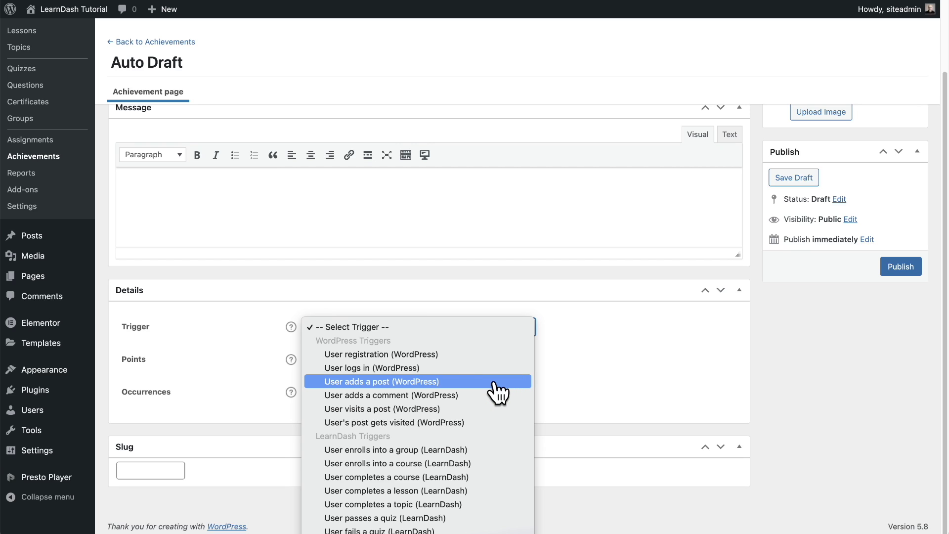
left_click(494, 395)
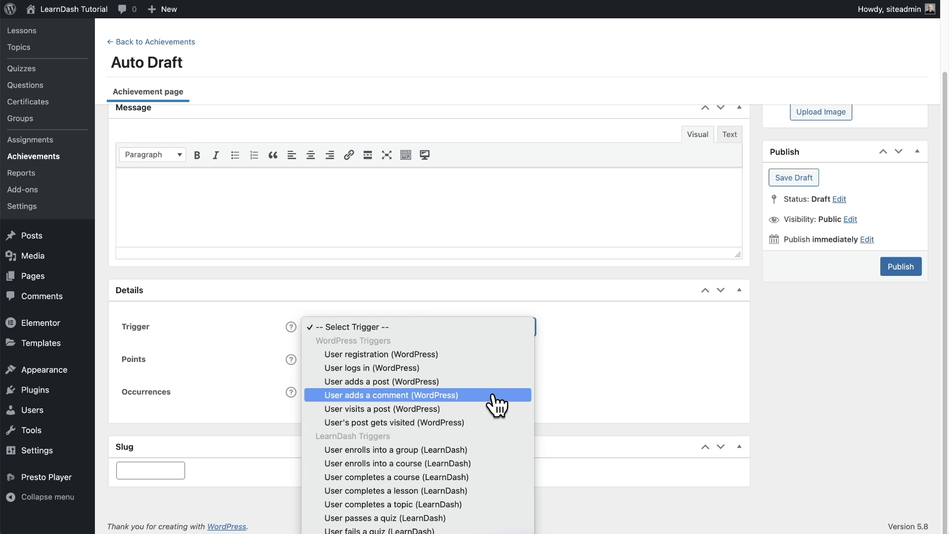
left_click(490, 409)
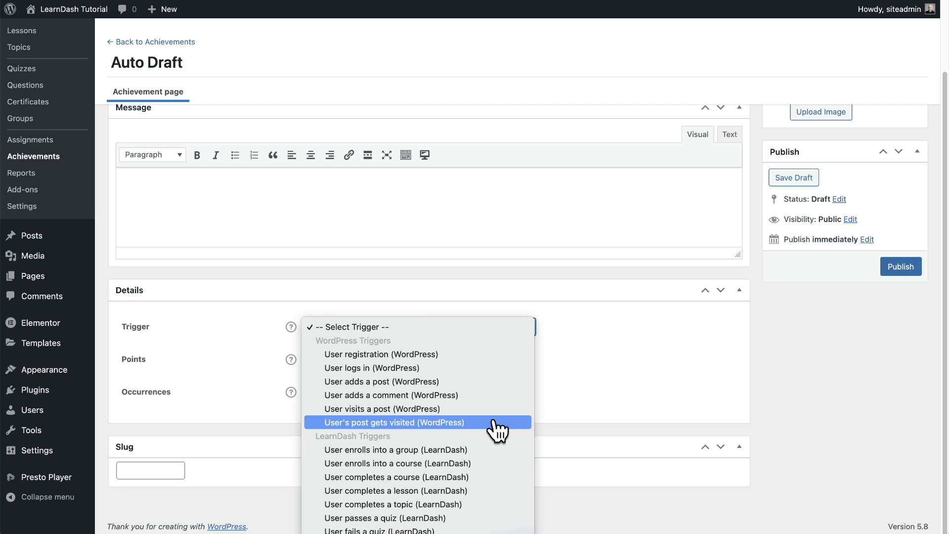
left_click(496, 431)
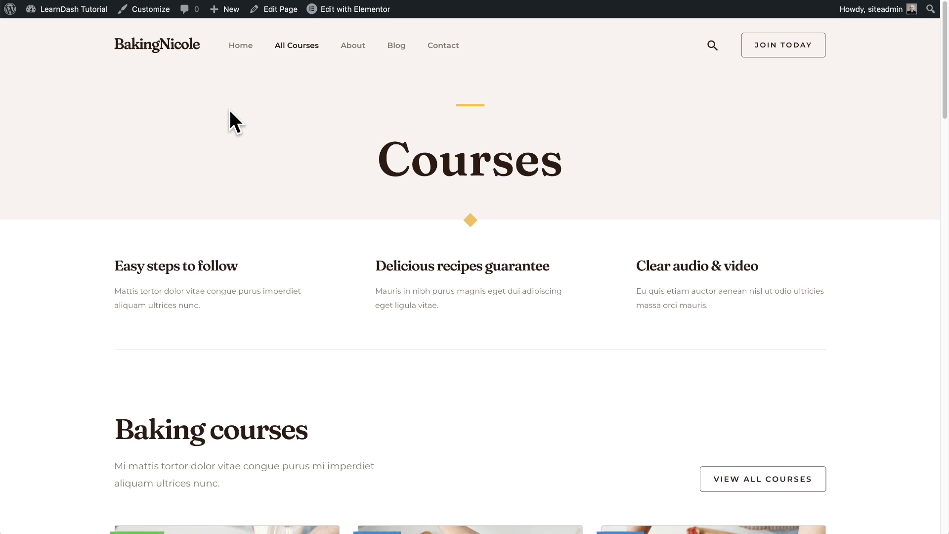
Open the How to Make Butter Cakes course and its Butter Cake Basics lesson.
scroll(230, 109, "down", 7)
left_click(682, 253)
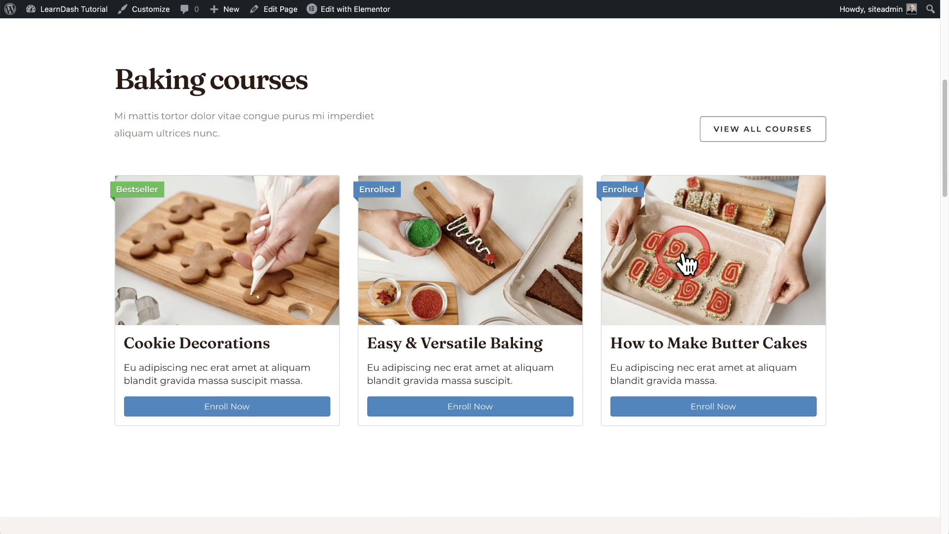
left_click(676, 321)
scroll(503, 304, "down", 10)
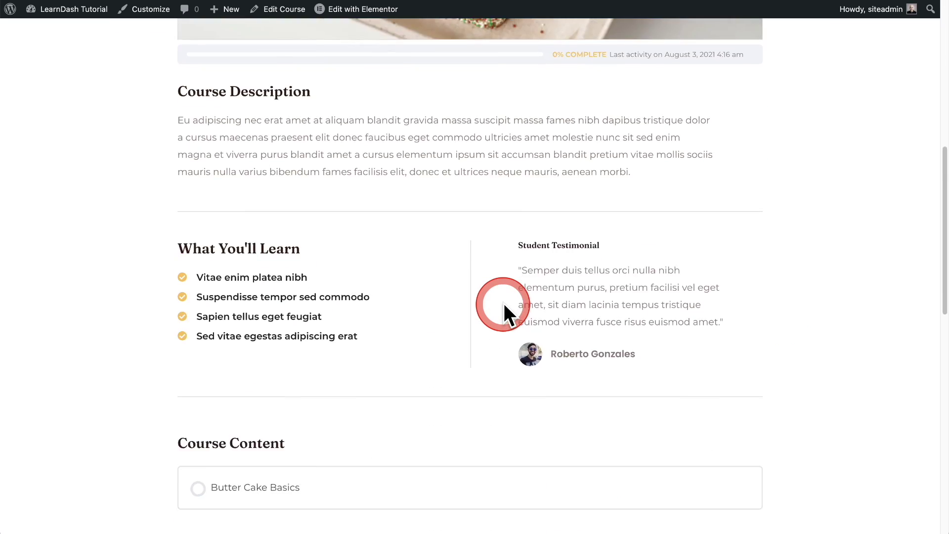
scroll(354, 267, "down", 6)
left_click(262, 182)
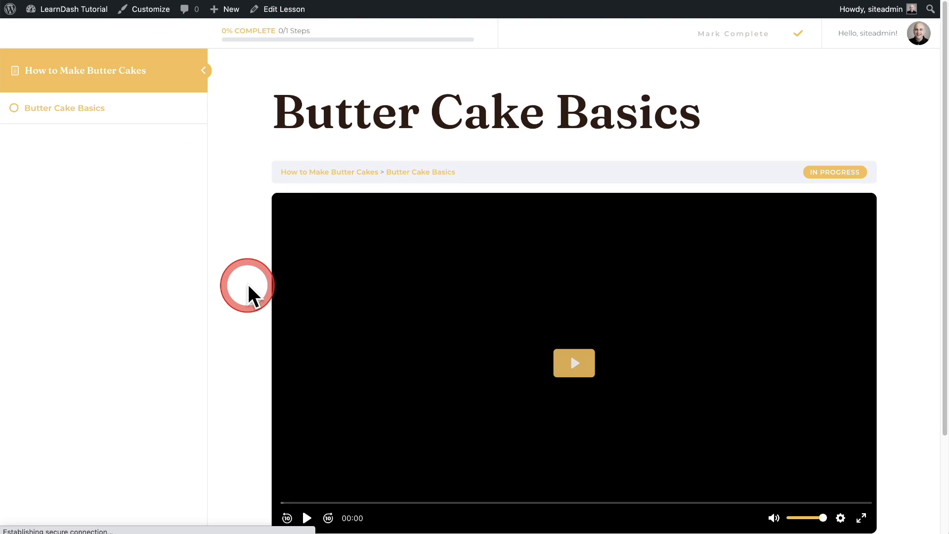
scroll(248, 286, "down", 3)
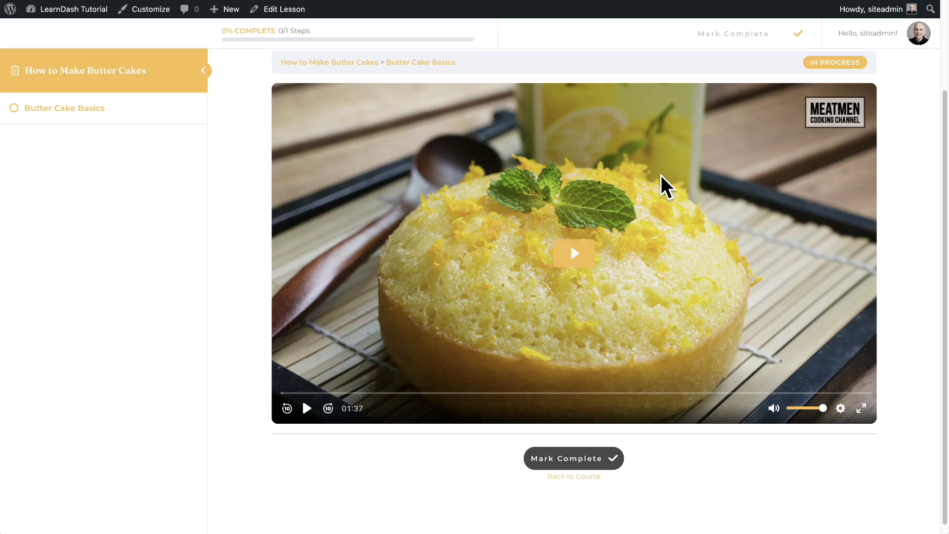
Play the Butter Cake Basics lesson video to its end, then scroll down toward Mark Complete.
left_click(588, 257)
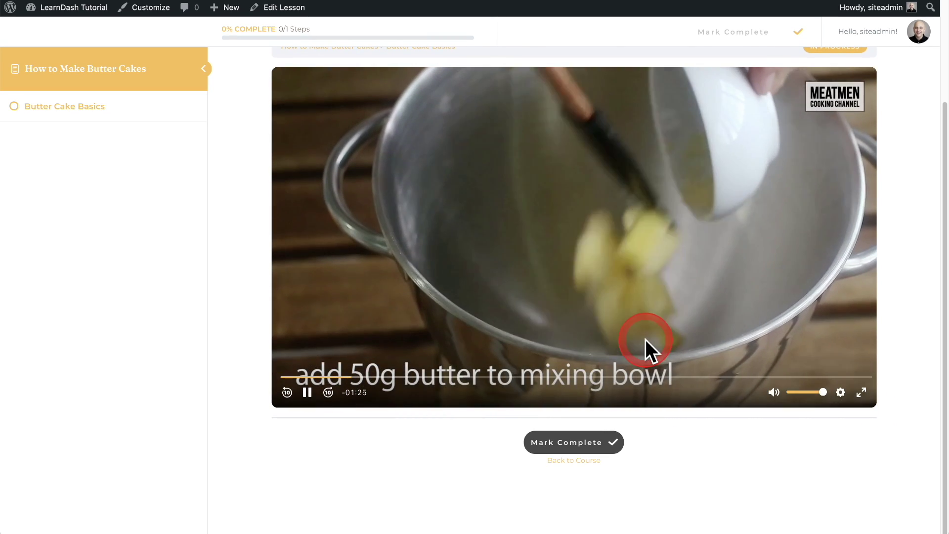
scroll(645, 339, "down", 2)
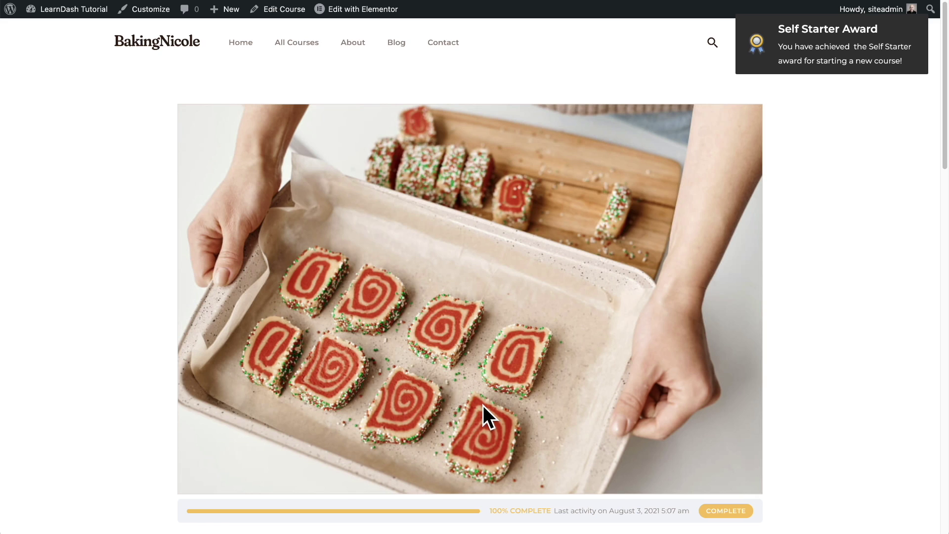
Dismiss the Self Starter Award notification on the 100% complete course page.
left_click(814, 42)
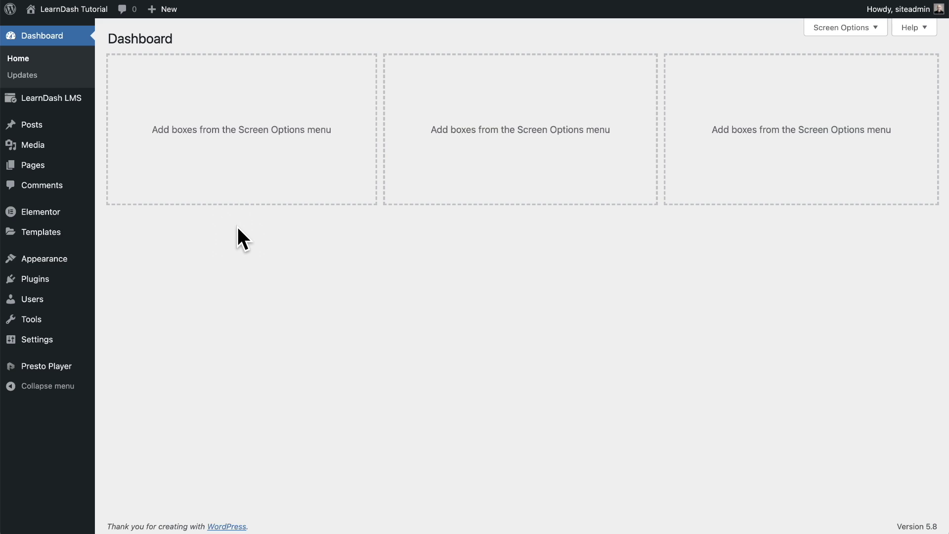
In Presto Player Settings, turn on Analytics and 90-day Auto-Purge Data, then save.
left_click(47, 367)
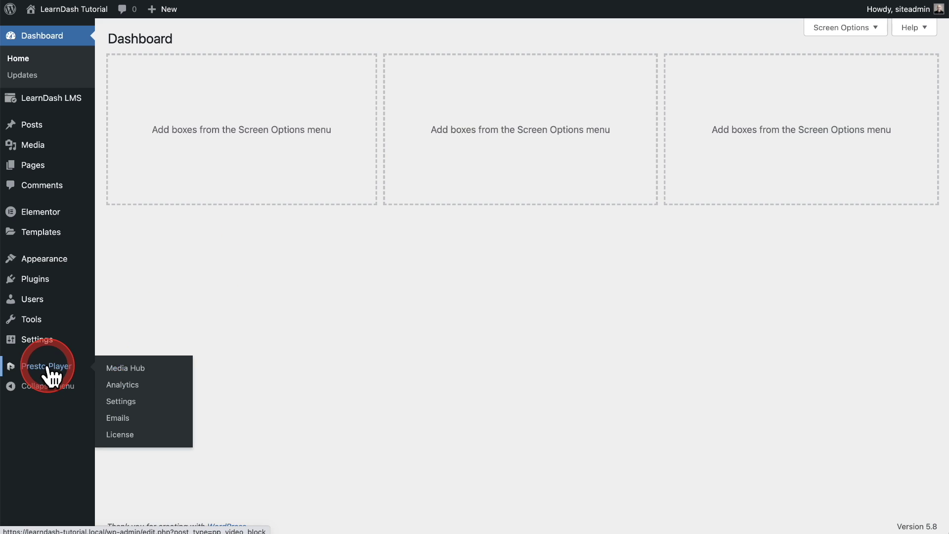
left_click(124, 402)
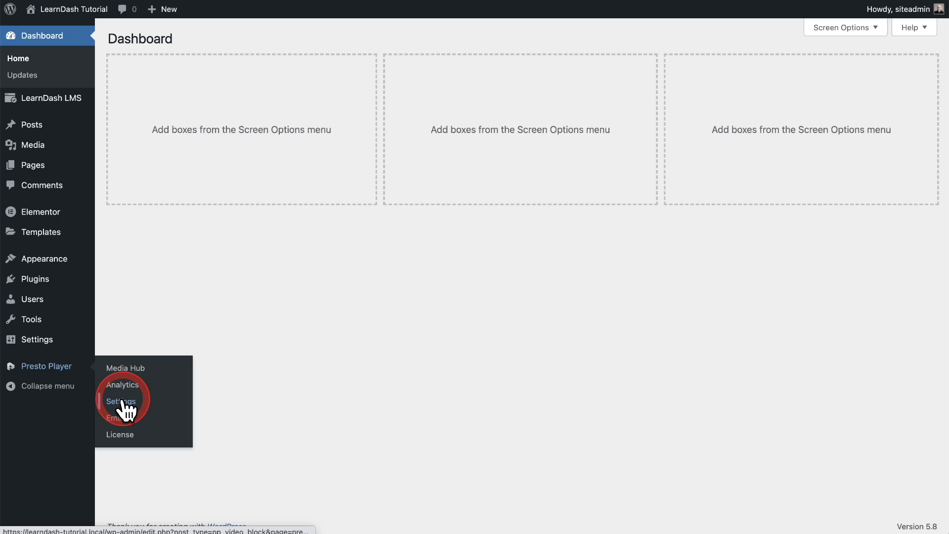
scroll(211, 376, "down", 8)
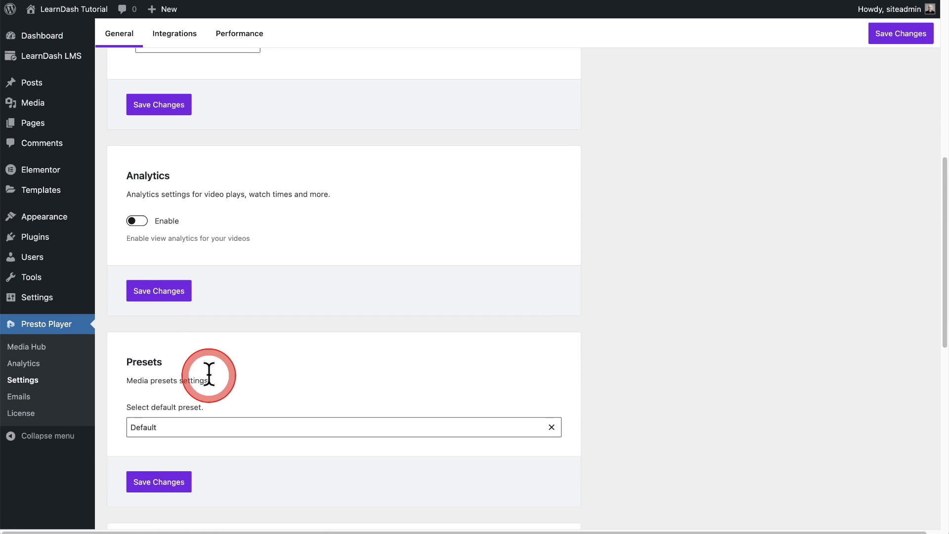
left_click(141, 194)
left_click(137, 228)
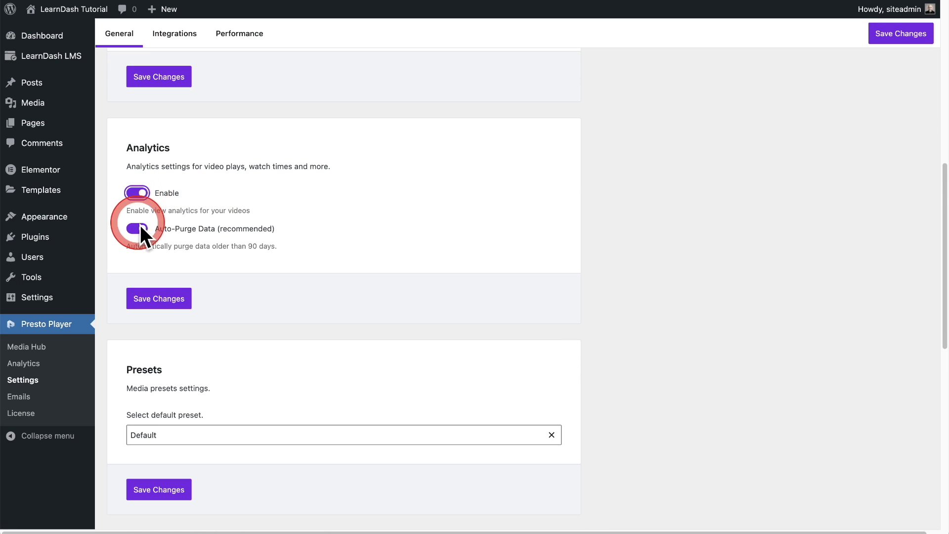
left_click(167, 299)
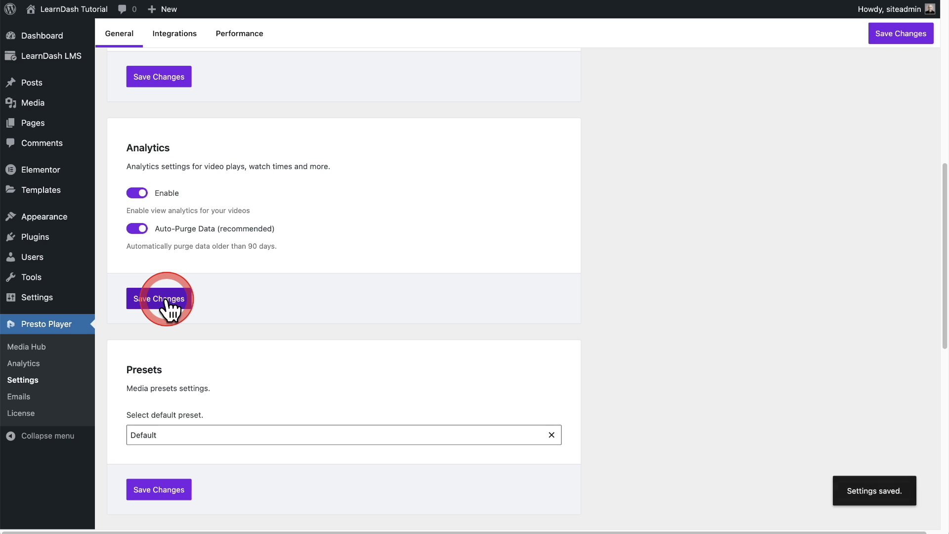
Open the Presto Player Analytics page to review views, top users and top videos.
left_click(44, 363)
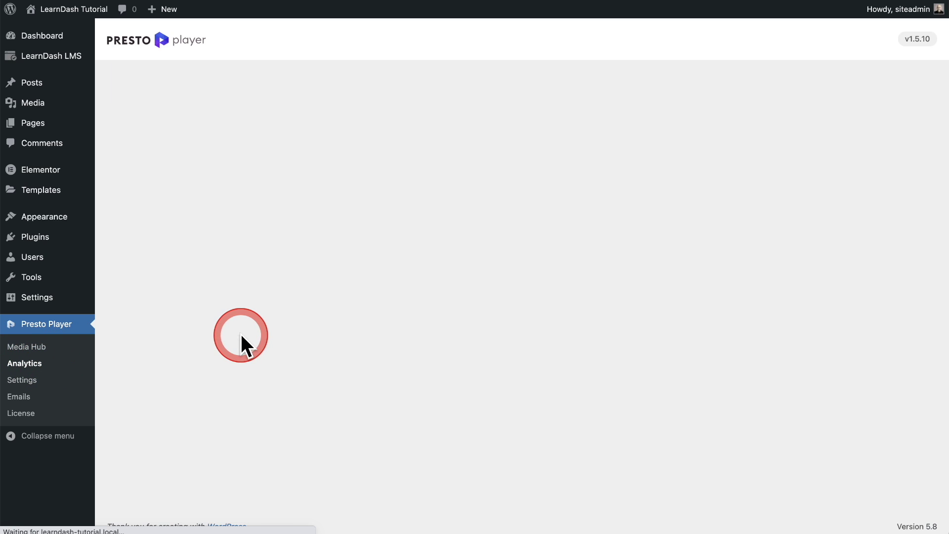